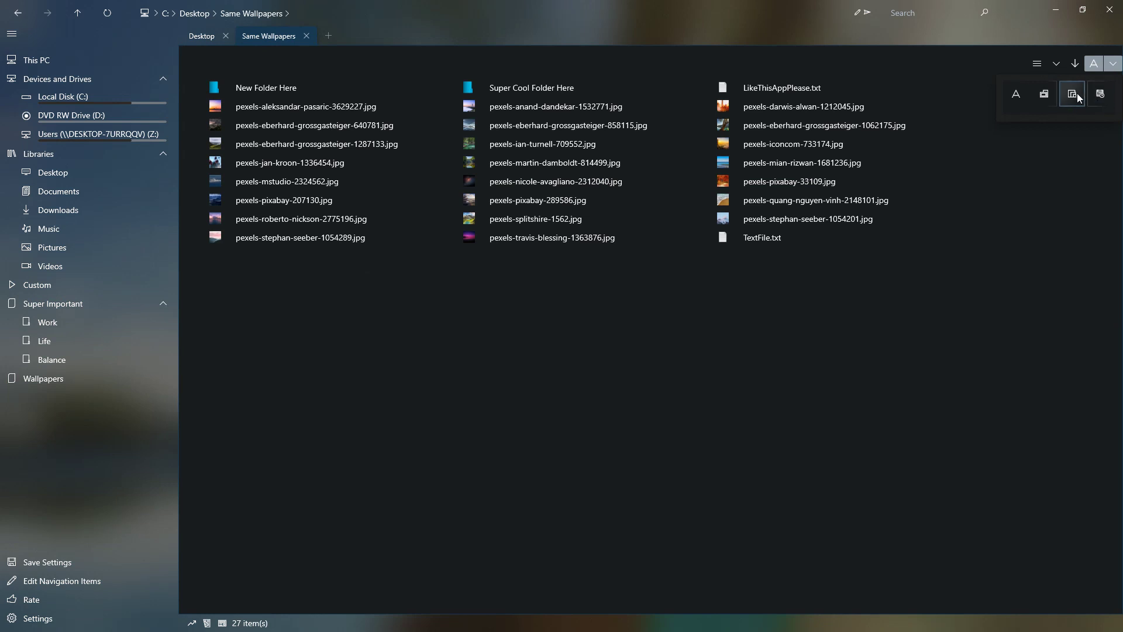
# - Sort the Same Wallpapers items by size with the largest first and display them as large thumbnails
pyautogui.click(1074, 94)
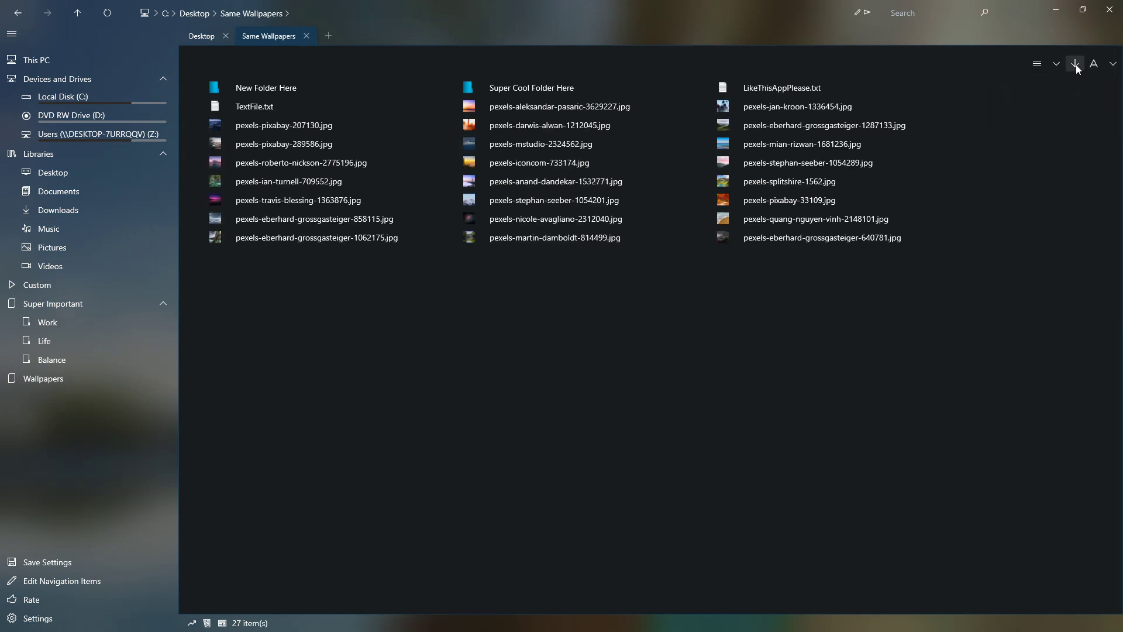
pyautogui.click(1075, 64)
pyautogui.click(1056, 63)
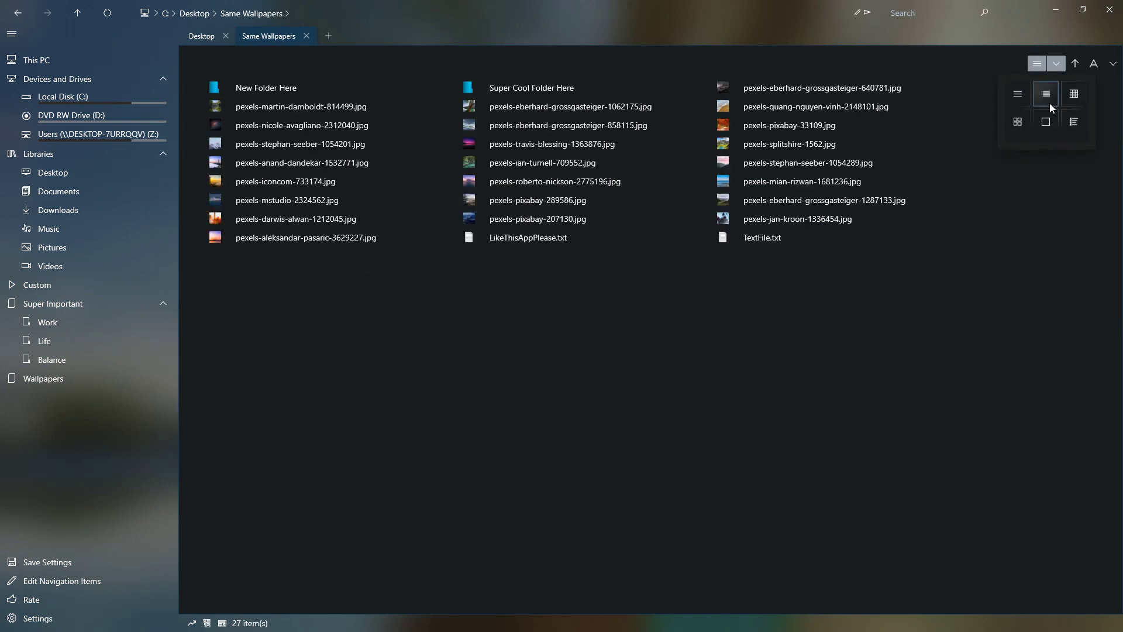
pyautogui.click(1018, 121)
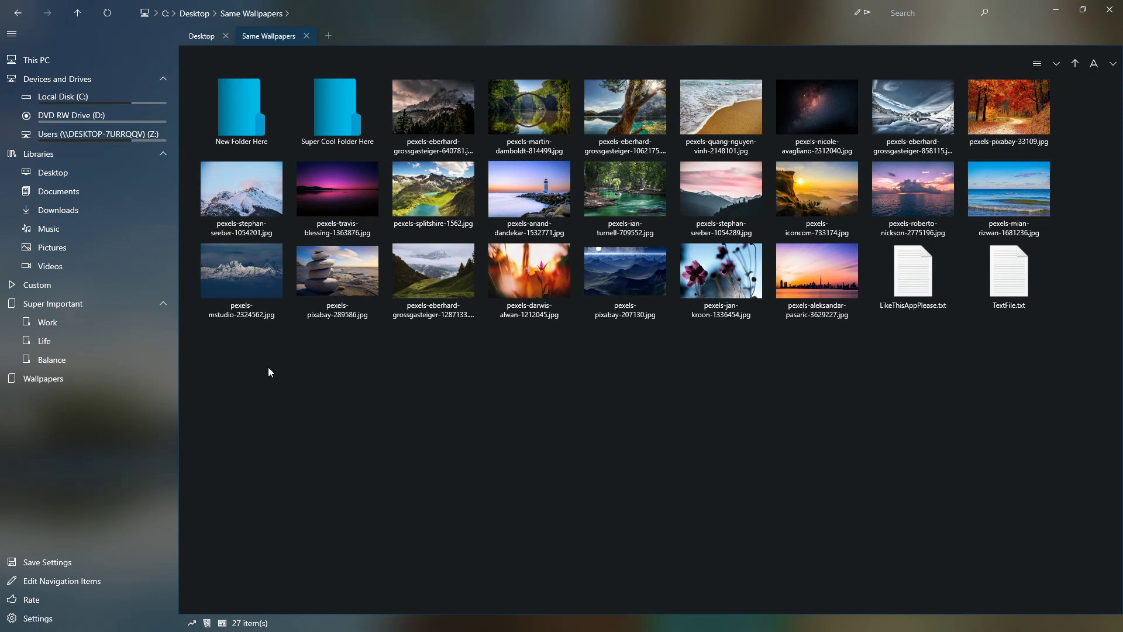
# - Compress the three images from pexels-pixabay-207130.jpg to pexels-aleksandar-pasaric-3629227.jpg into a zip and expand the compression progress details
pyautogui.click(813, 271)
pyautogui.keyDown('shift'); pyautogui.click(626, 272); pyautogui.keyUp('shift')
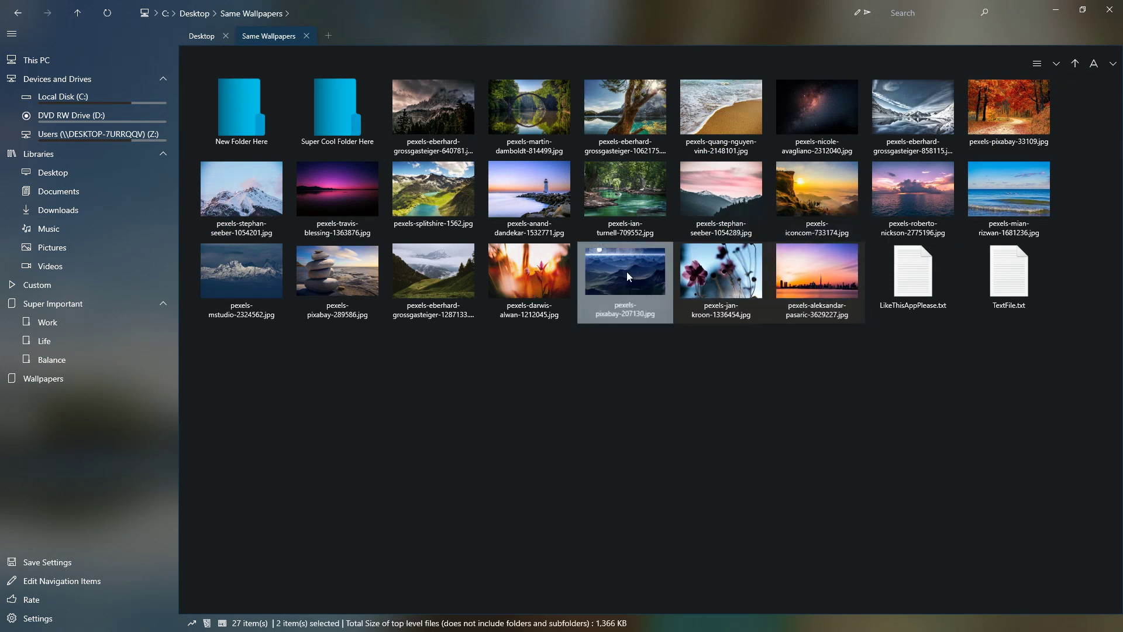
pyautogui.rightClick(629, 288)
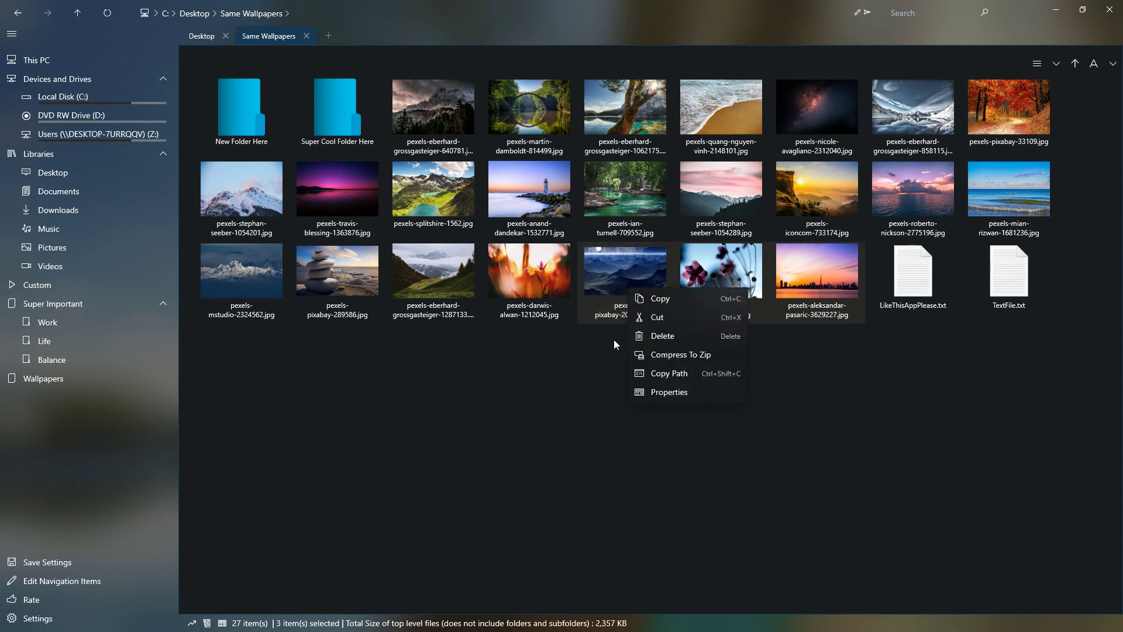
pyautogui.click(689, 361)
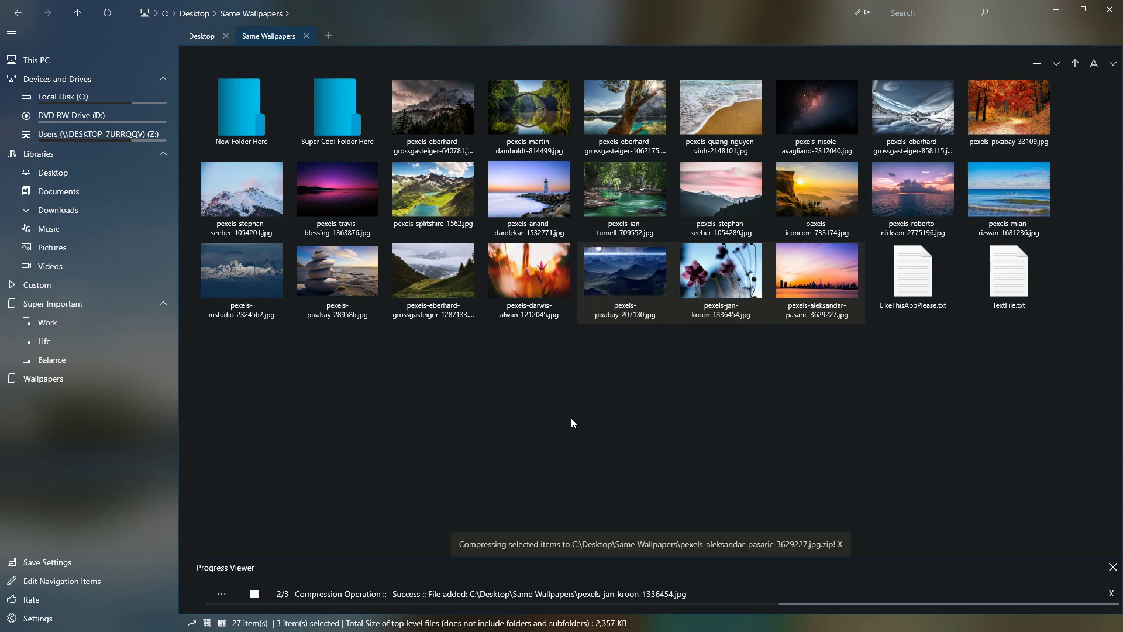
pyautogui.click(214, 594)
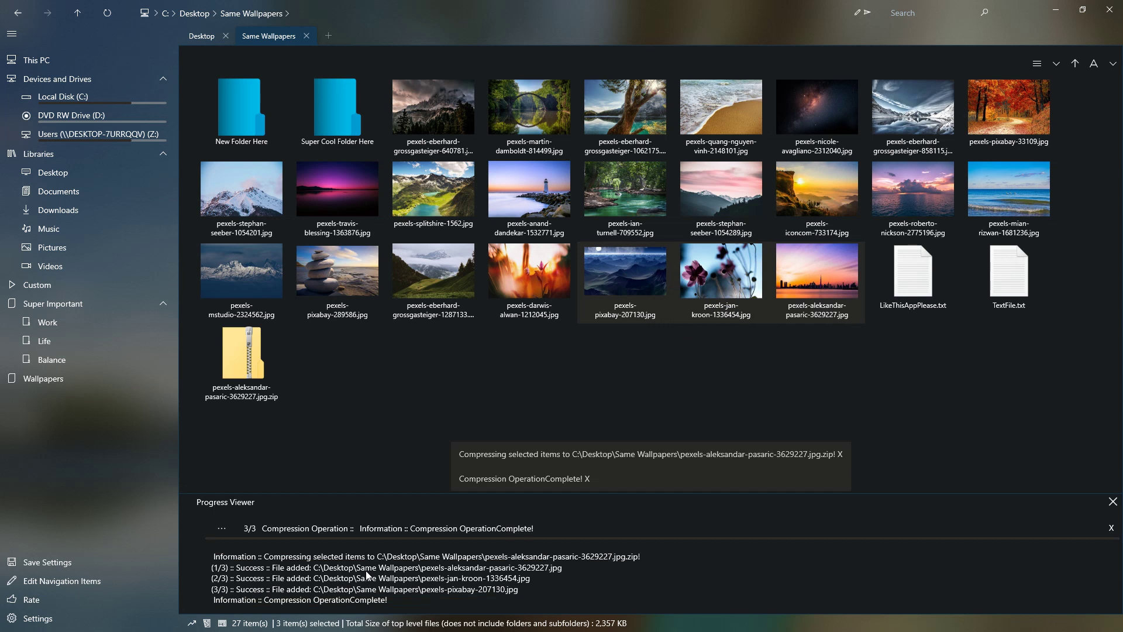
# - Move pexels-aleksandar-pasaric-3629227.jpg.zip into Super Cool Folder Here and extract its contents there
pyautogui.click(262, 388)
pyautogui.rightClick(249, 371)
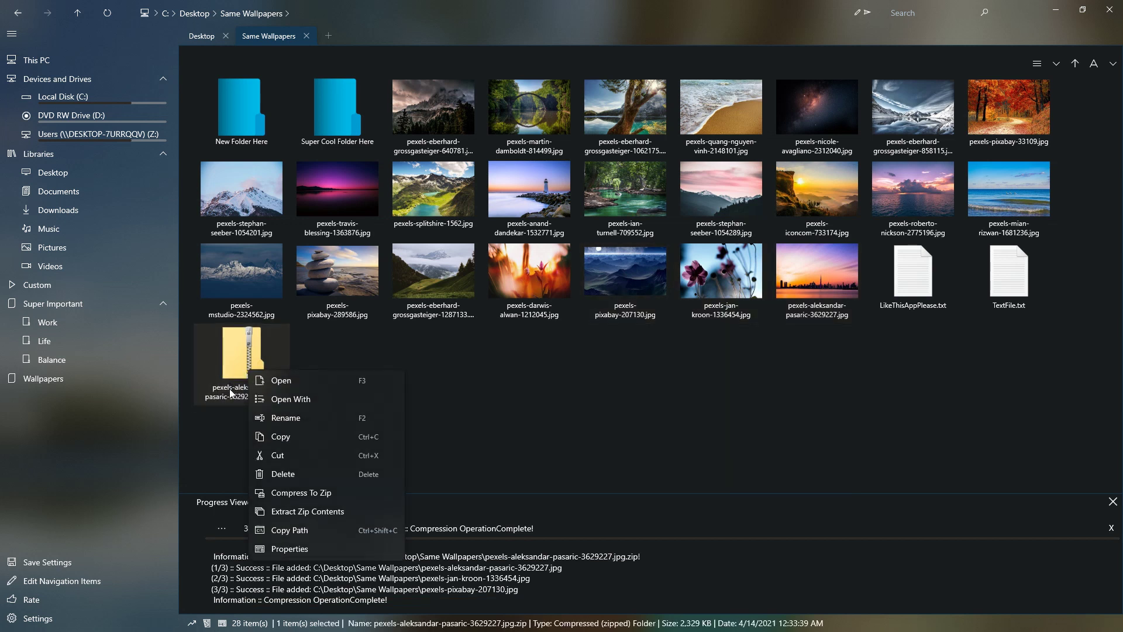
pyautogui.click(285, 455)
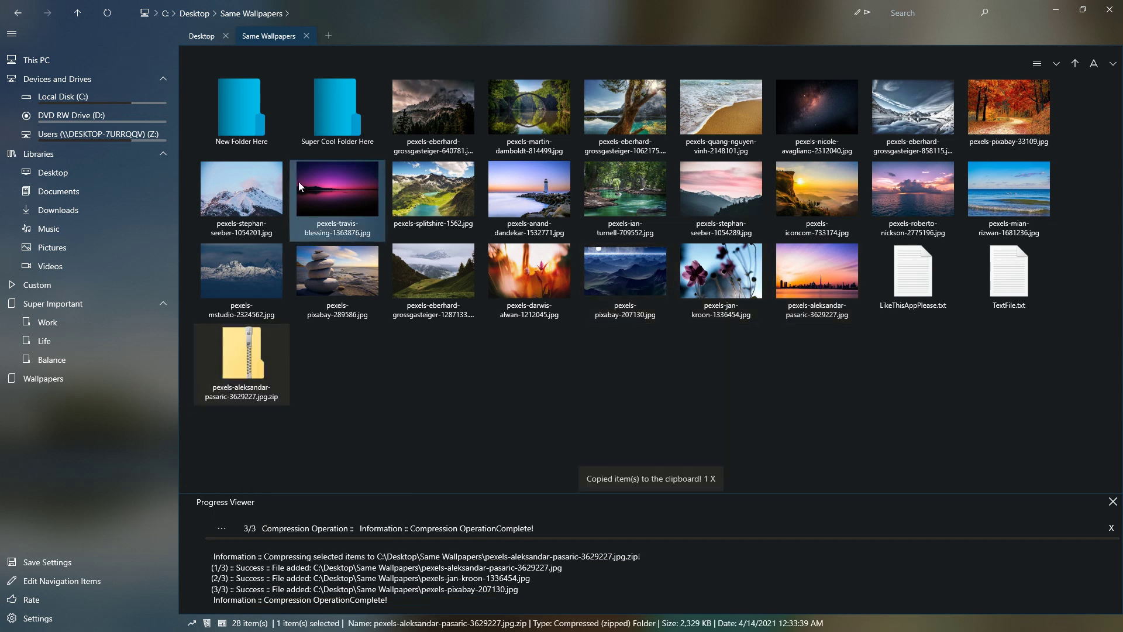
pyautogui.doubleClick(322, 121)
pyautogui.rightClick(318, 128)
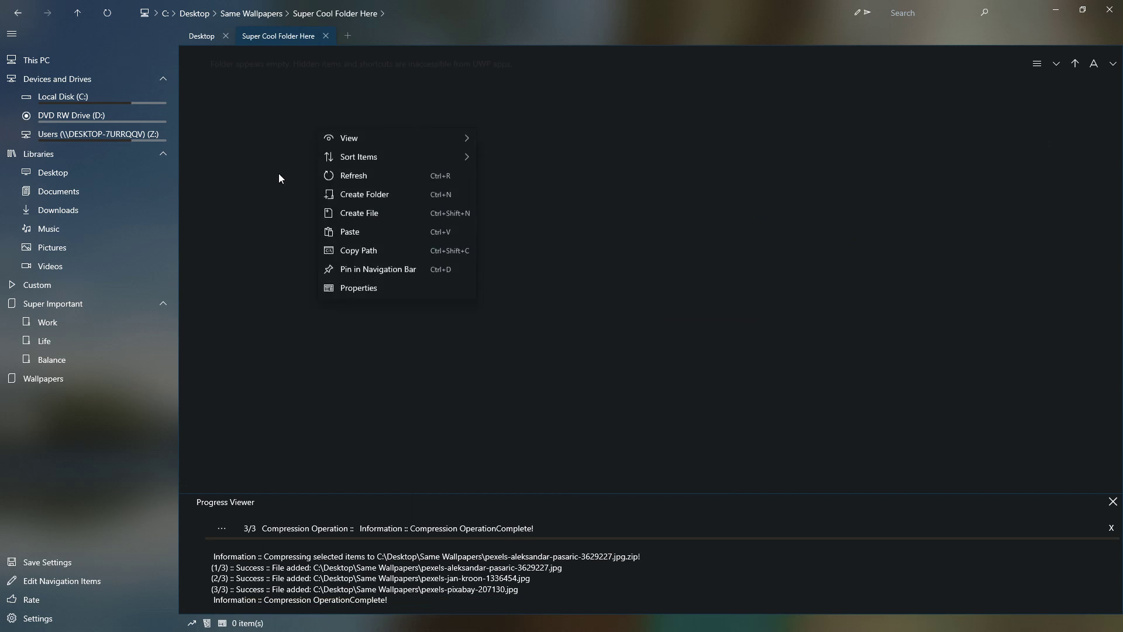
pyautogui.click(354, 233)
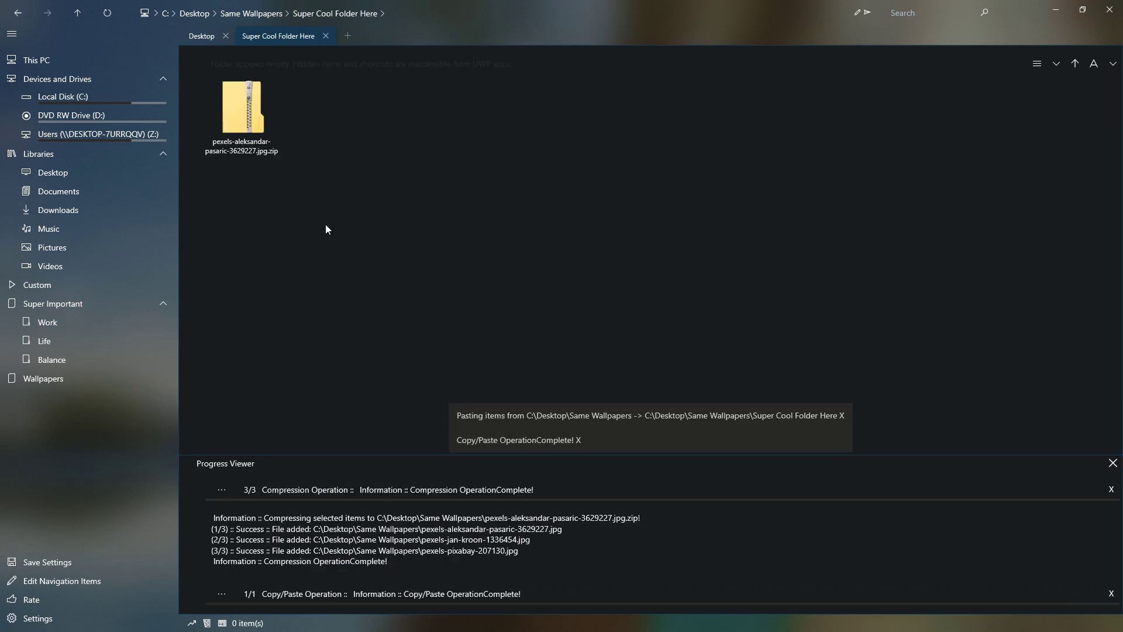
pyautogui.rightClick(228, 115)
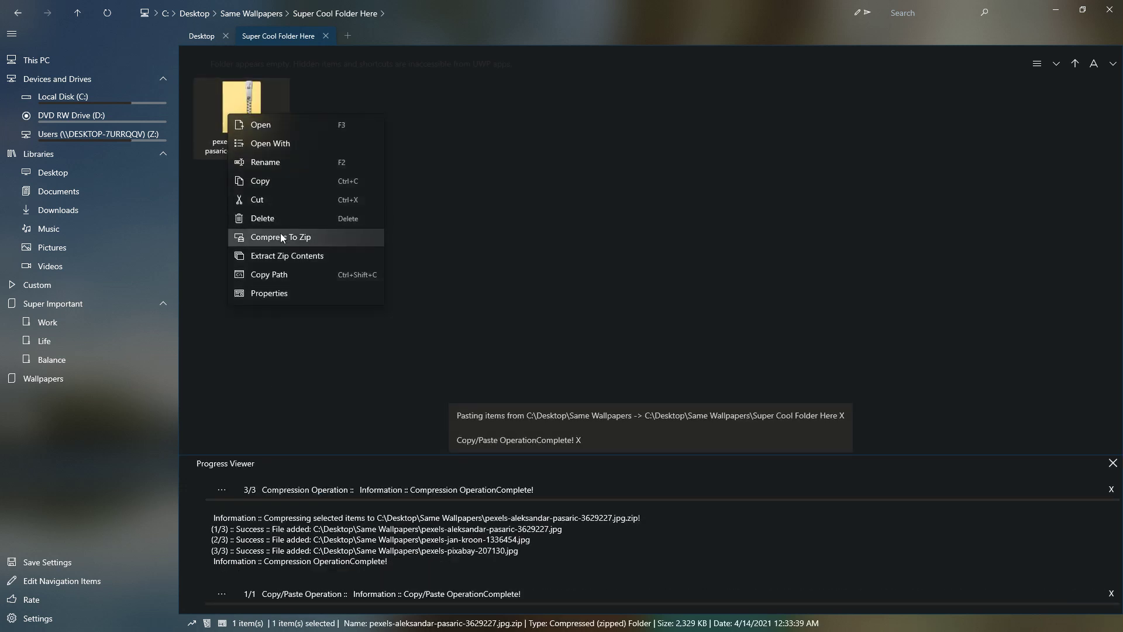
pyautogui.click(309, 256)
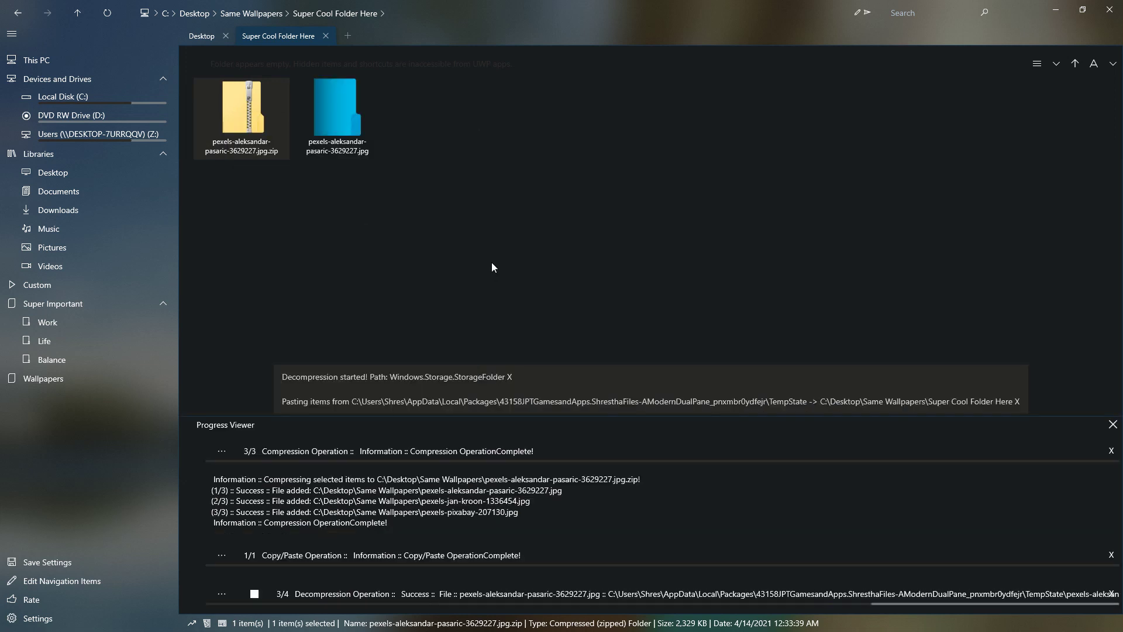
# - Create a new folder named My Folder inside Super Cool Folder Here
pyautogui.rightClick(483, 152)
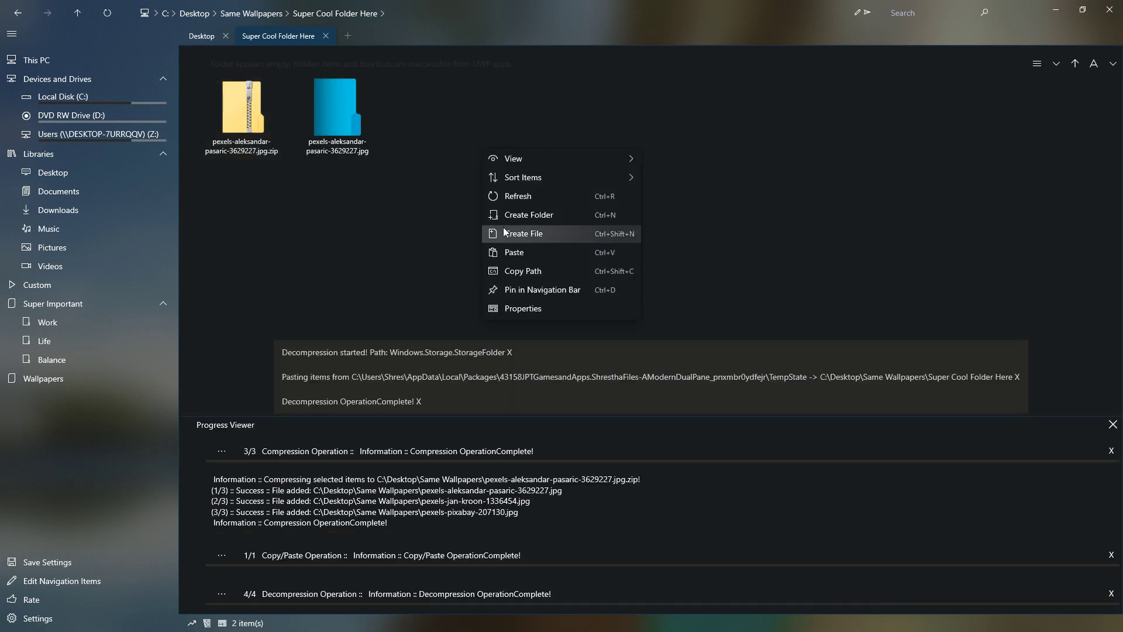
pyautogui.click(528, 220)
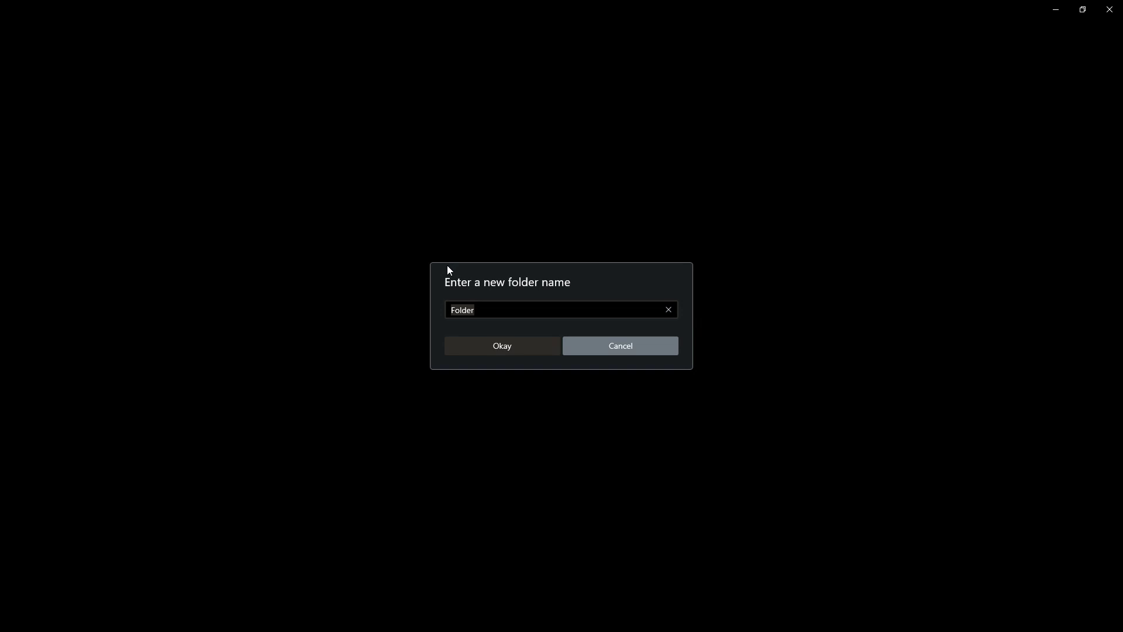
pyautogui.write('My Fold')
pyautogui.press('BackSpace')
pyautogui.press('BackSpace')
pyautogui.press('BackSpace')
pyautogui.write('older')
pyautogui.press('Return')
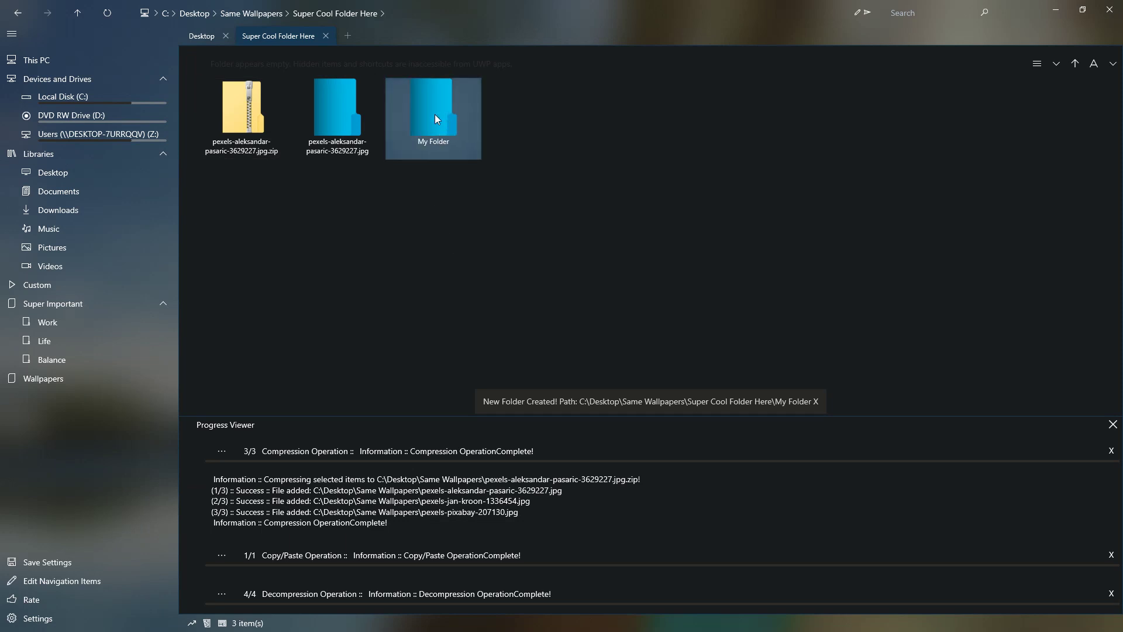
# - Create a text file named New File Here.txt inside My Folder
pyautogui.doubleClick(434, 114)
pyautogui.rightClick(399, 129)
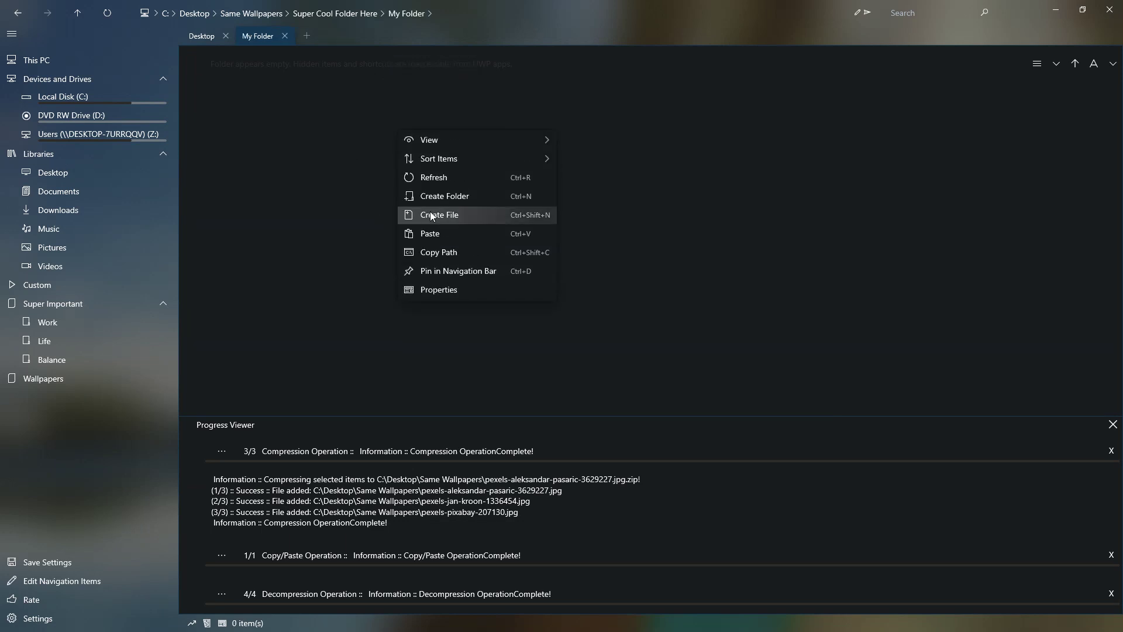
pyautogui.click(463, 220)
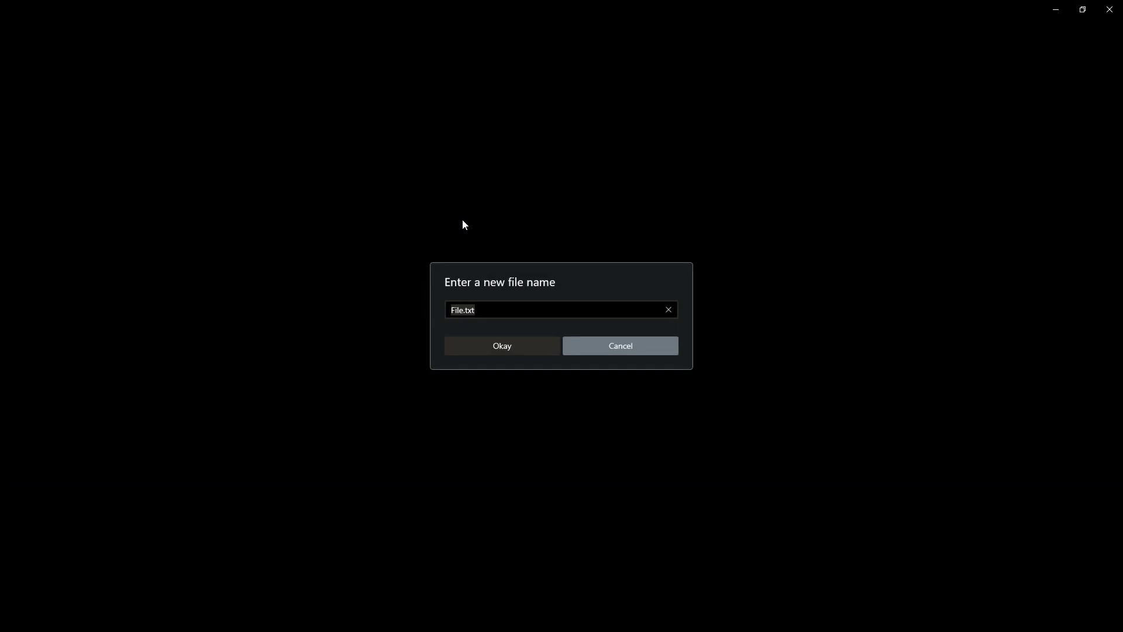
pyautogui.write('New File Here.txt')
pyautogui.press('Return')
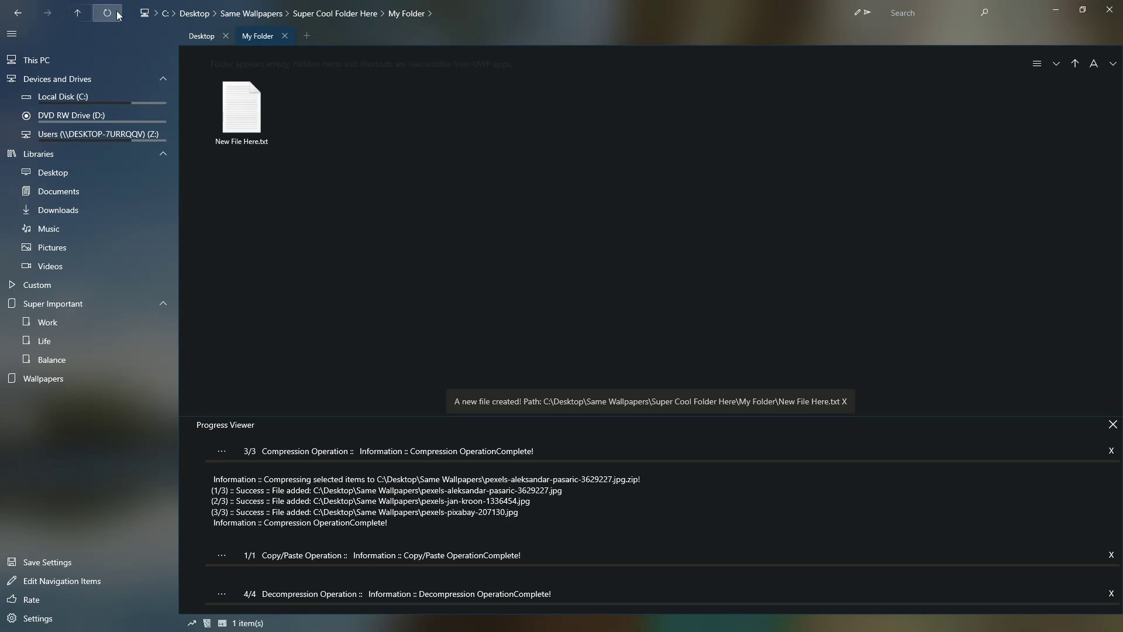
pyautogui.click(99, 624)
pyautogui.click(266, 280)
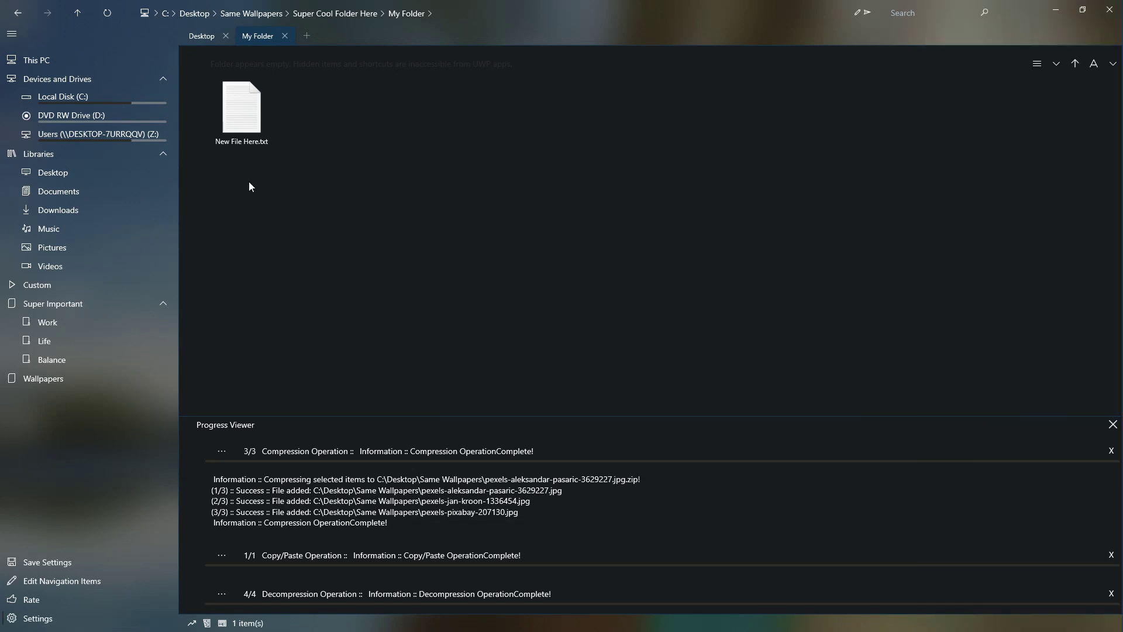
# - Pin My Folder, New Folder Here and Super Cool Folder Here to the navigation bar, and close the Progress Viewer
pyautogui.click(304, 13)
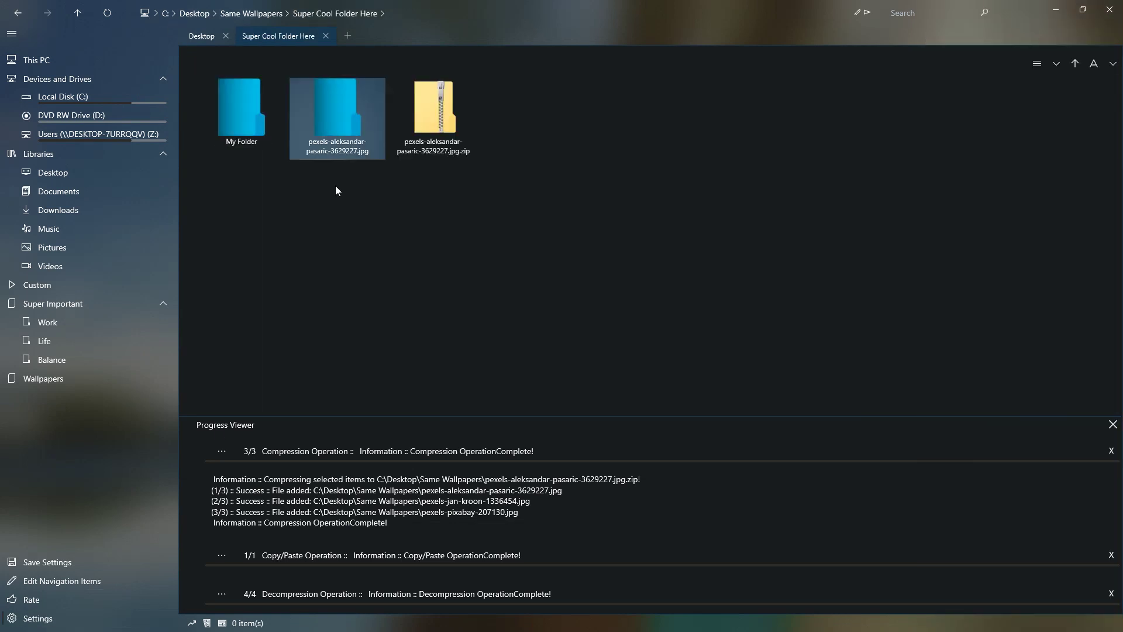
pyautogui.moveTo(250, 107); pyautogui.dragTo(136, 427)
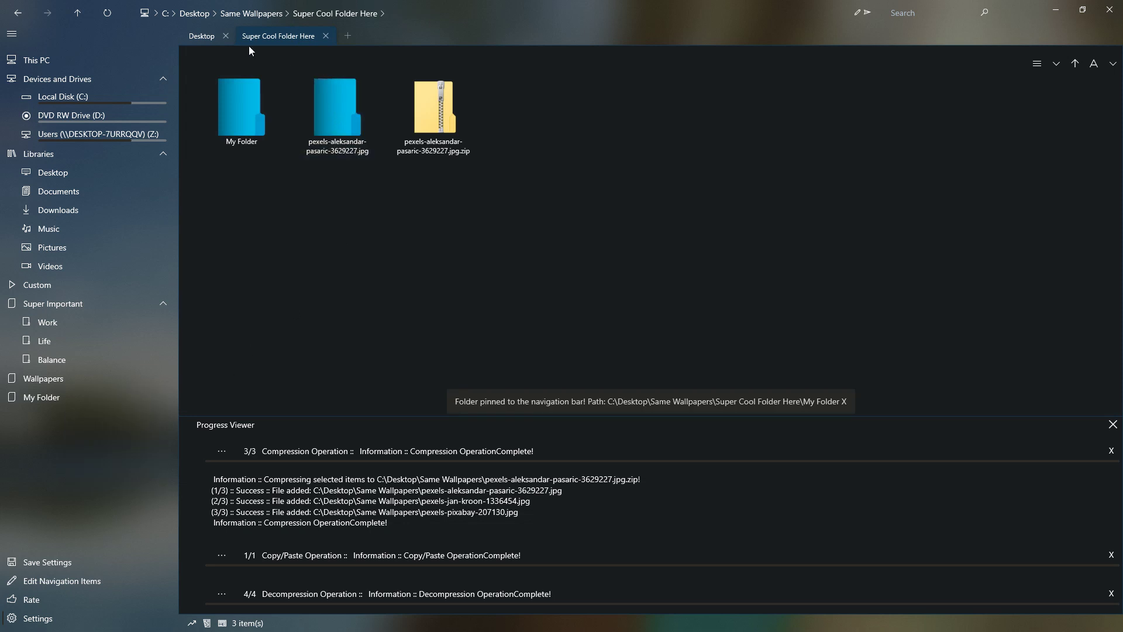
pyautogui.click(275, 13)
pyautogui.click(234, 118)
pyautogui.keyDown('ctrl'); pyautogui.click(325, 110); pyautogui.keyUp('ctrl')
pyautogui.moveTo(246, 119); pyautogui.dragTo(139, 459)
pyautogui.click(377, 371)
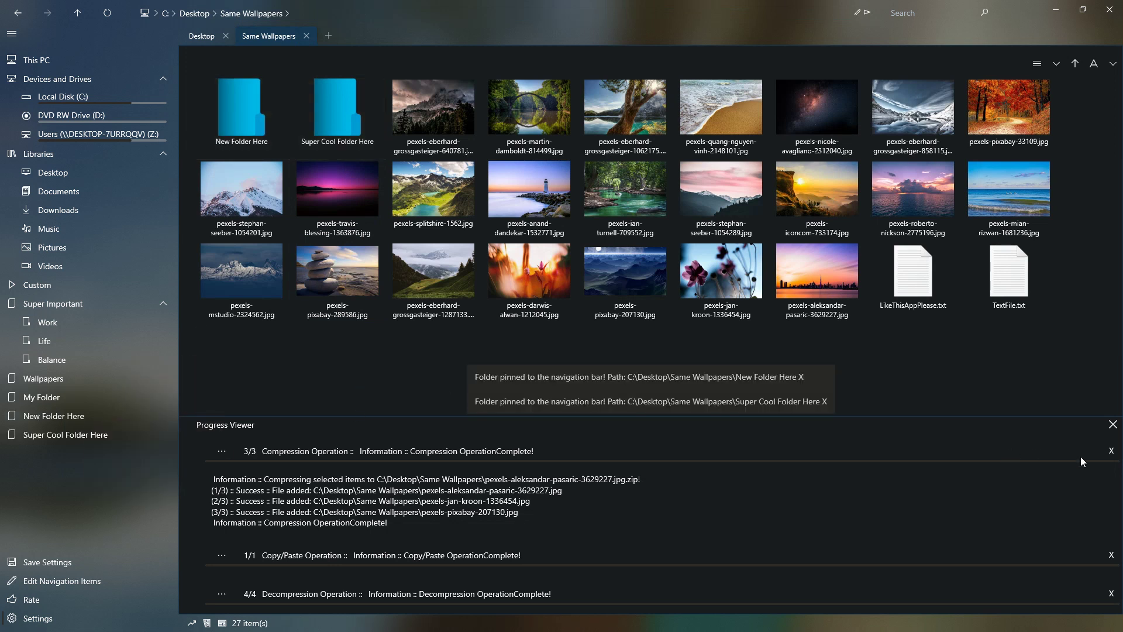
pyautogui.click(1106, 431)
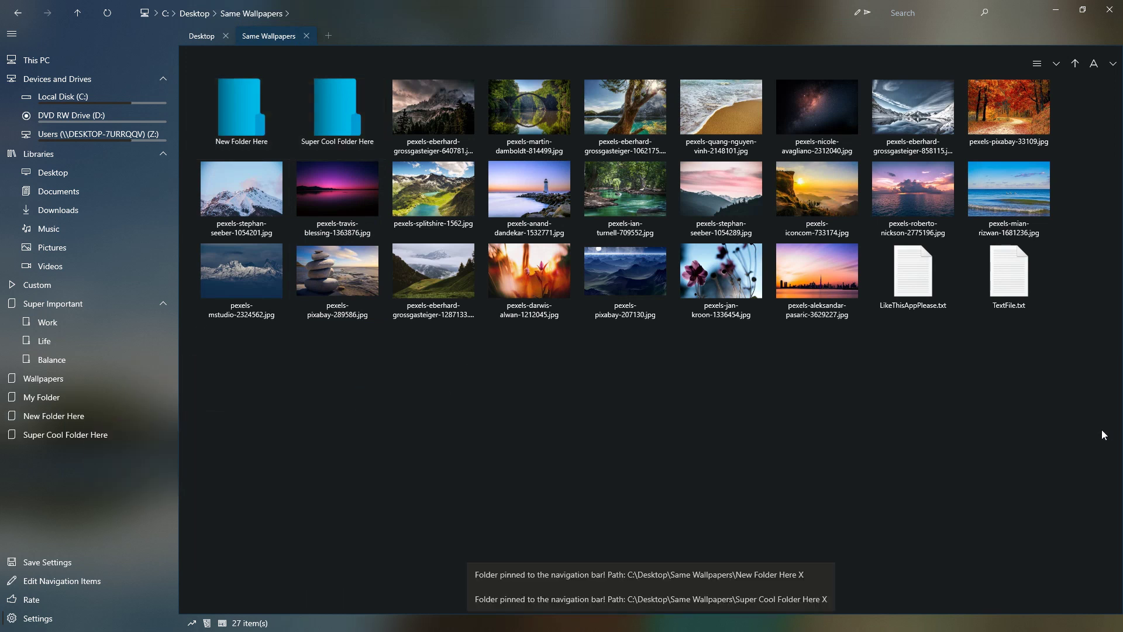
# - Enable Dual Pane mode and enlarge the lower This PC pane by raising the divider between the panes
pyautogui.click(69, 620)
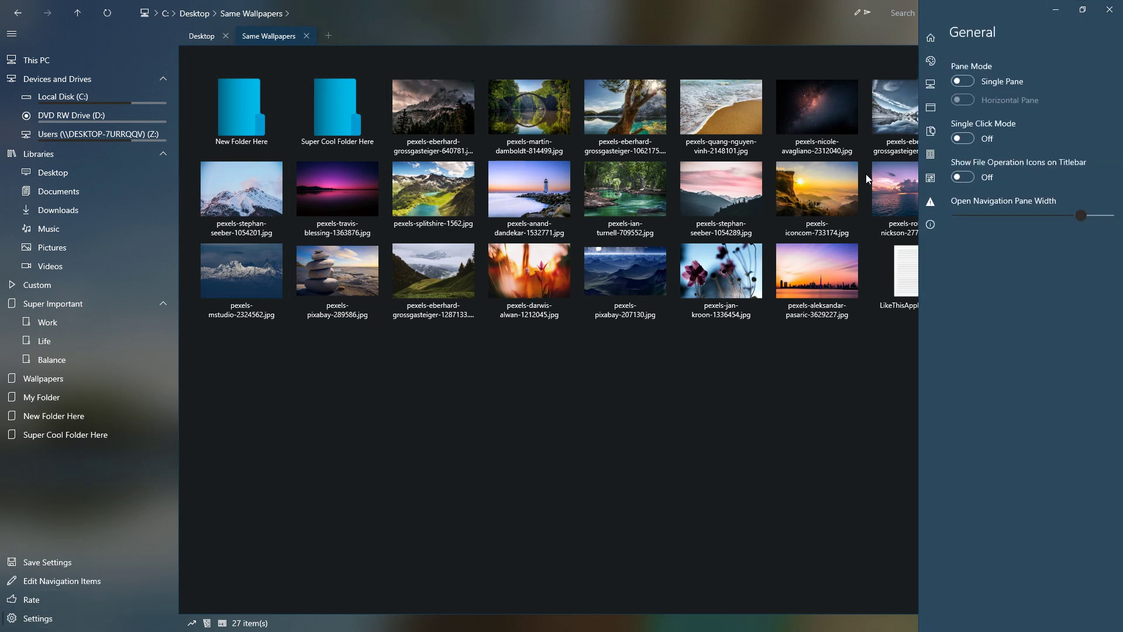
pyautogui.click(972, 83)
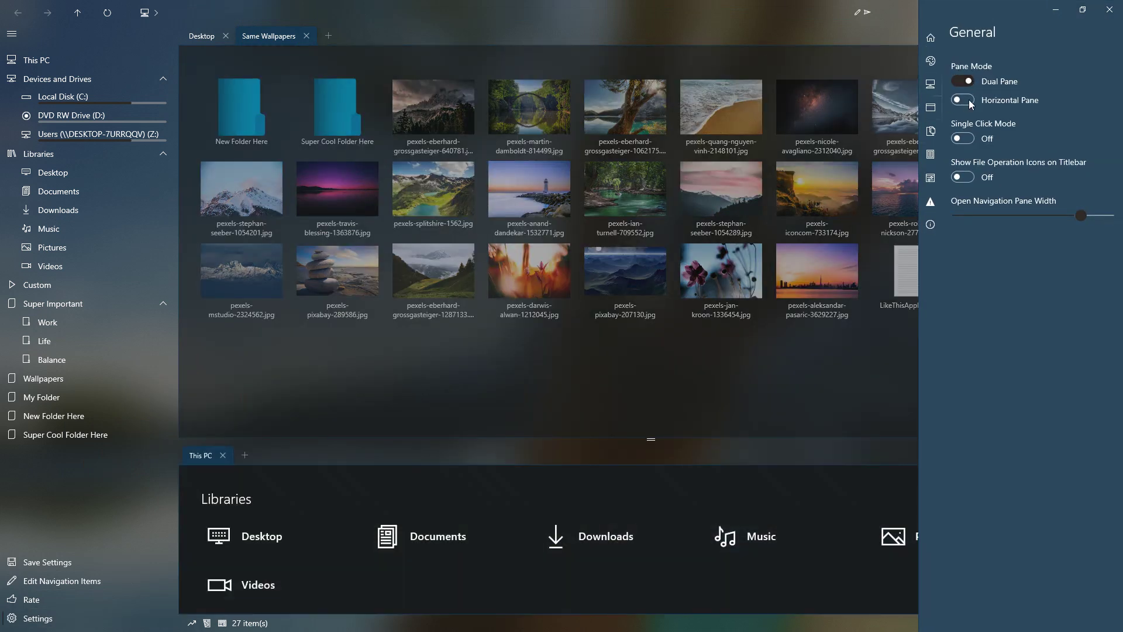
pyautogui.click(679, 405)
pyautogui.moveTo(656, 437); pyautogui.dragTo(652, 305)
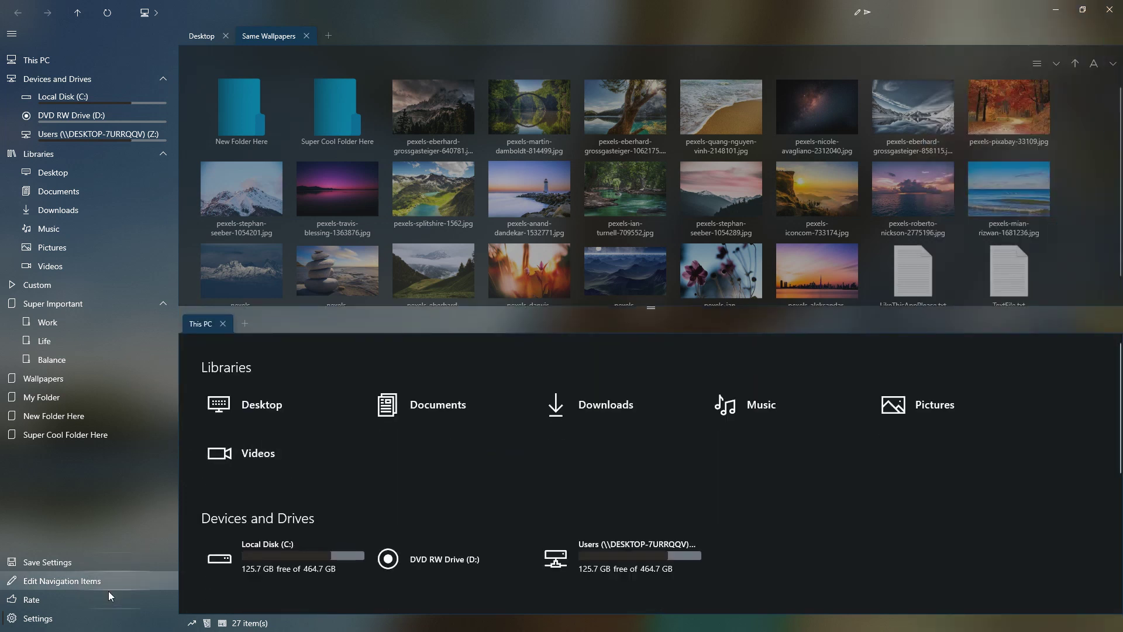
# - Try the vertical pane layout, switch back to the horizontal layout and close the settings
pyautogui.click(58, 618)
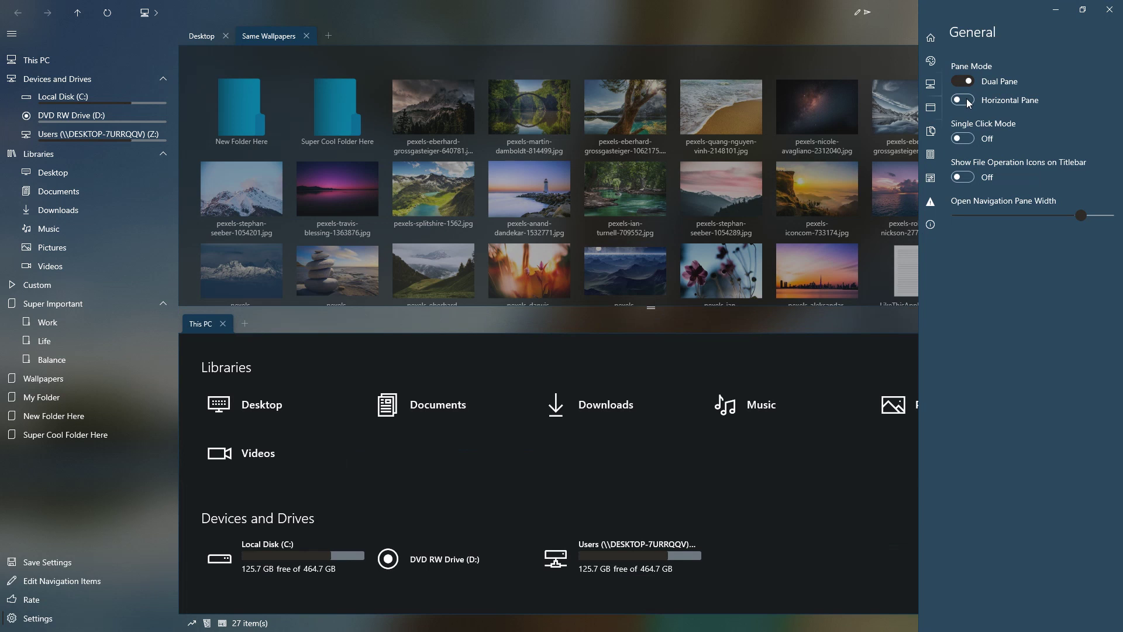
pyautogui.click(964, 100)
pyautogui.click(969, 101)
pyautogui.click(966, 102)
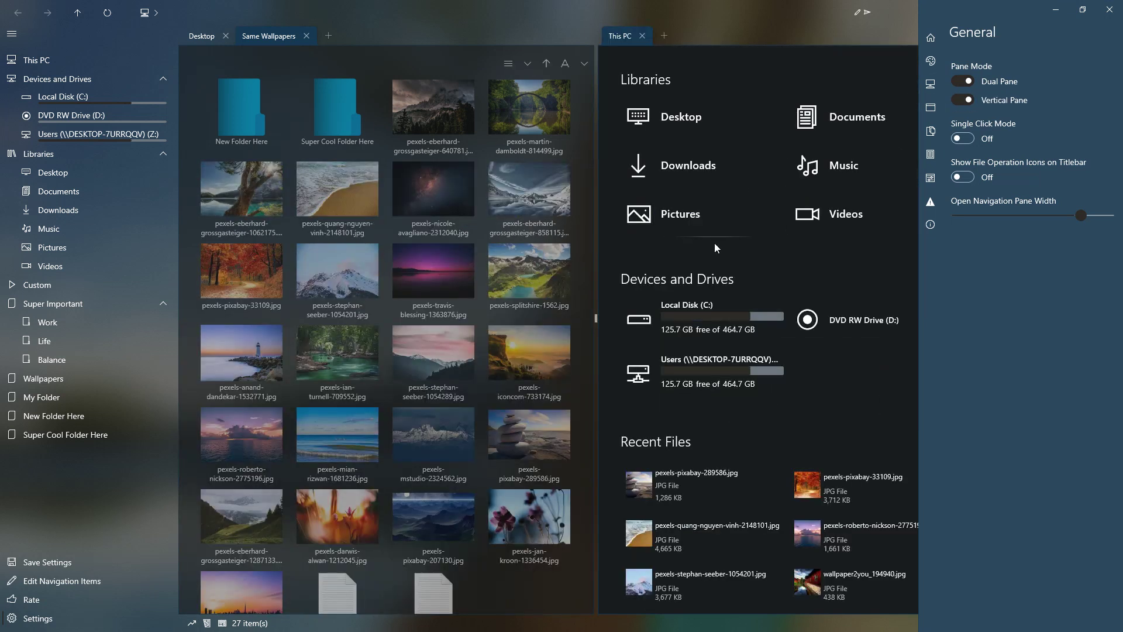
pyautogui.click(969, 100)
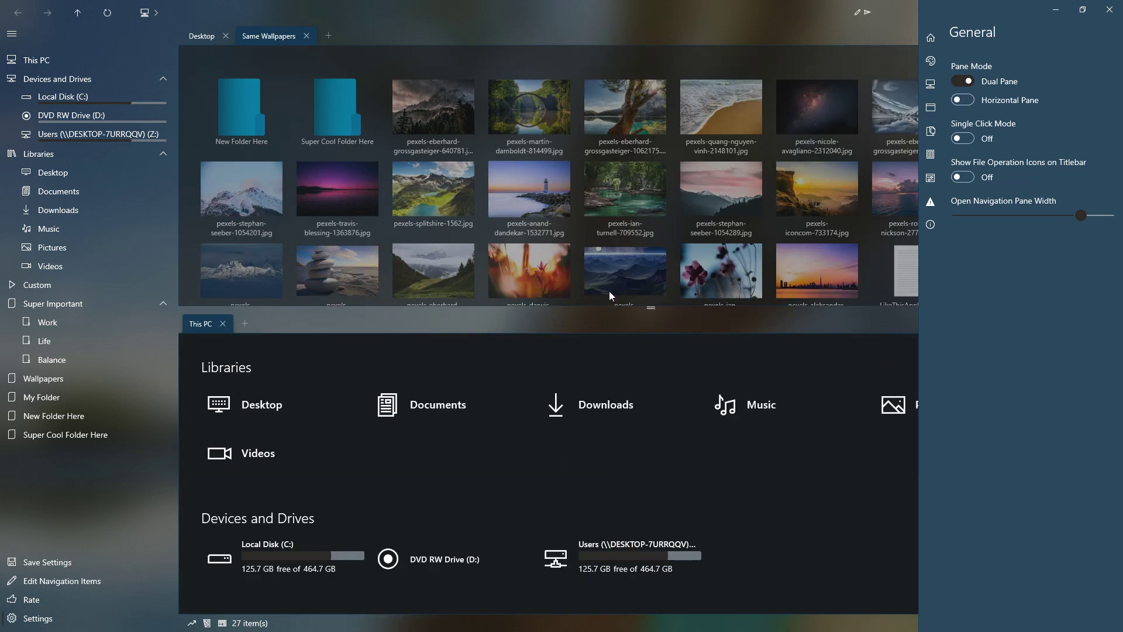
pyautogui.click(208, 69)
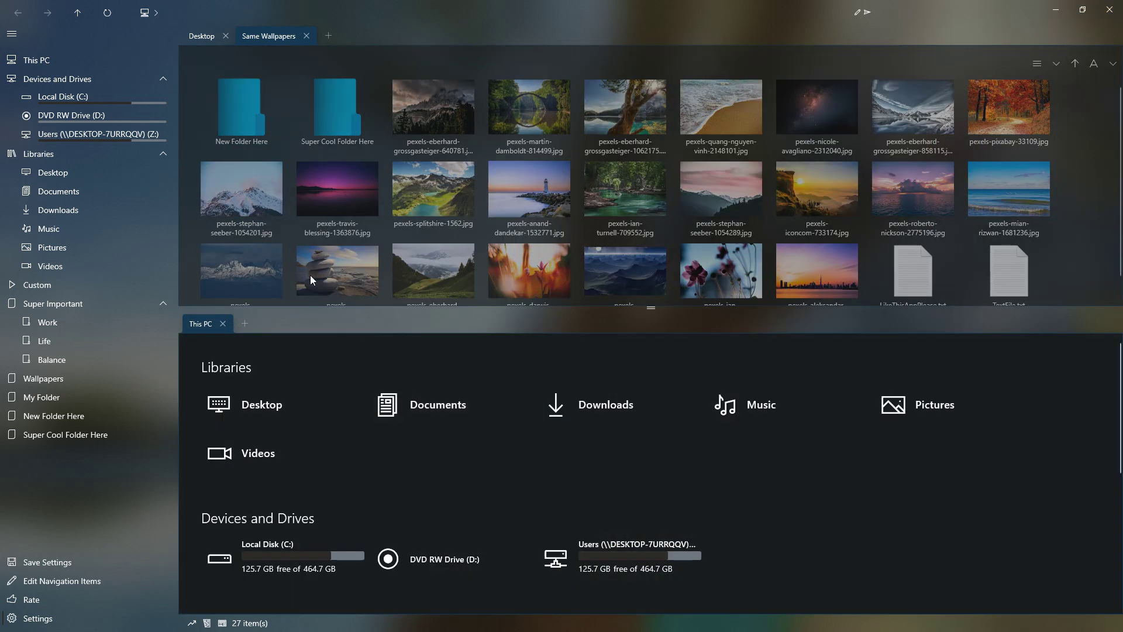
pyautogui.click(190, 131)
pyautogui.click(190, 385)
pyautogui.click(187, 287)
pyautogui.click(80, 625)
pyautogui.click(184, 426)
pyautogui.click(185, 397)
# - Try the file operation icons on the titlebar, turn them off again, and slightly reduce the open navigation pane width
pyautogui.click(108, 626)
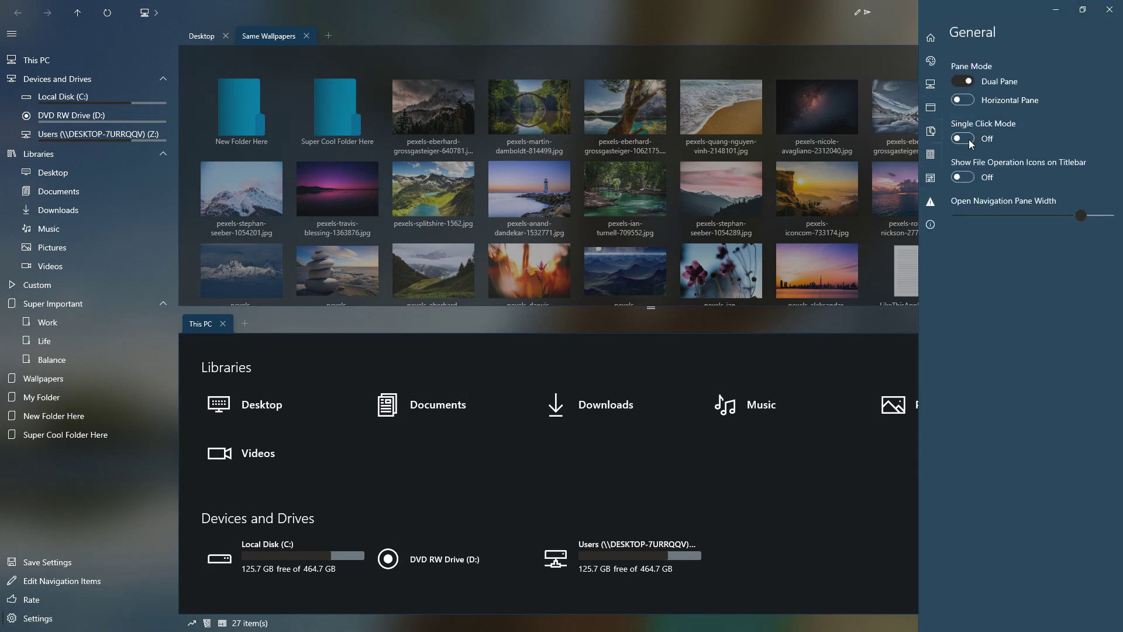
pyautogui.click(965, 179)
pyautogui.click(965, 179)
pyautogui.moveTo(1081, 215)
pyautogui.mouseDown()
pyautogui.moveTo(985, 219)
pyautogui.moveTo(1075, 215)
pyautogui.mouseUp()
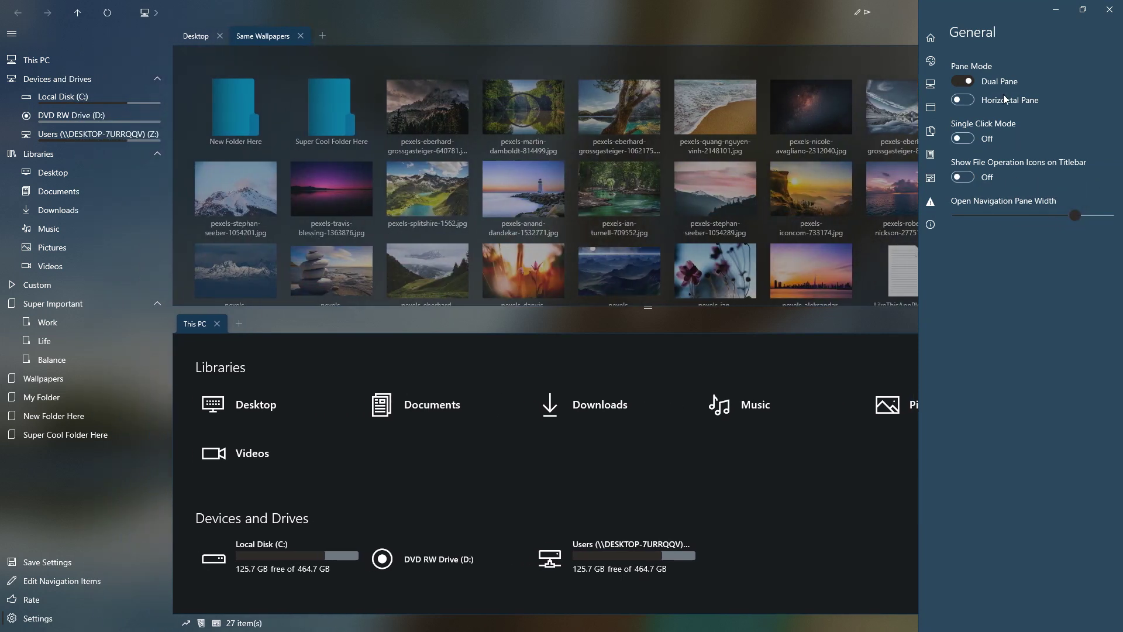
# - Set the app's color theme to Gray
pyautogui.click(932, 62)
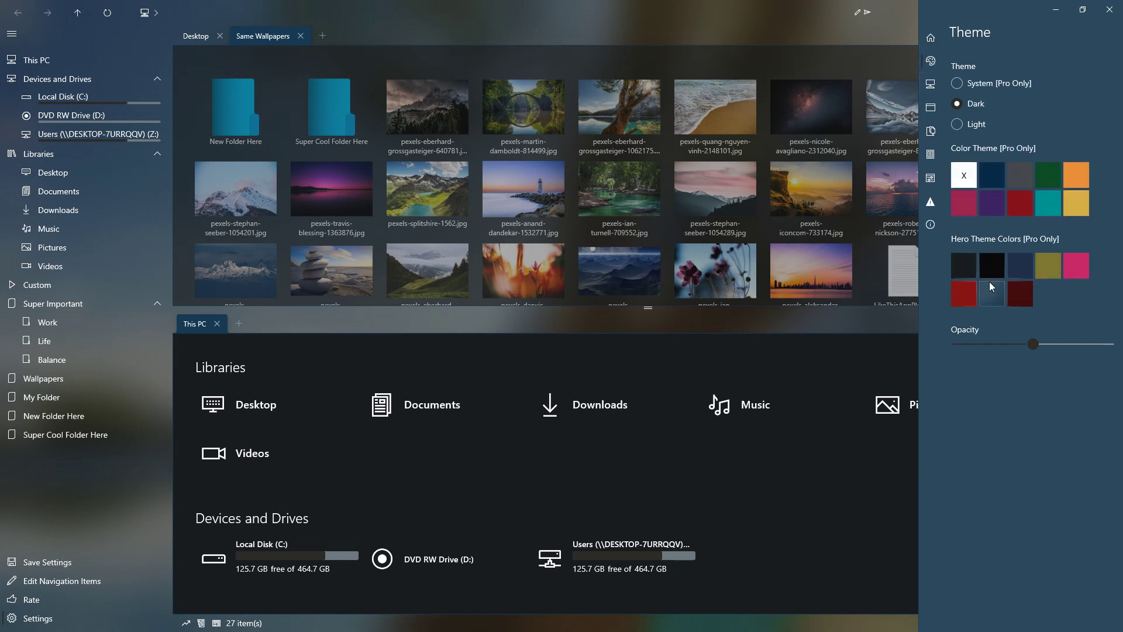
pyautogui.click(1016, 164)
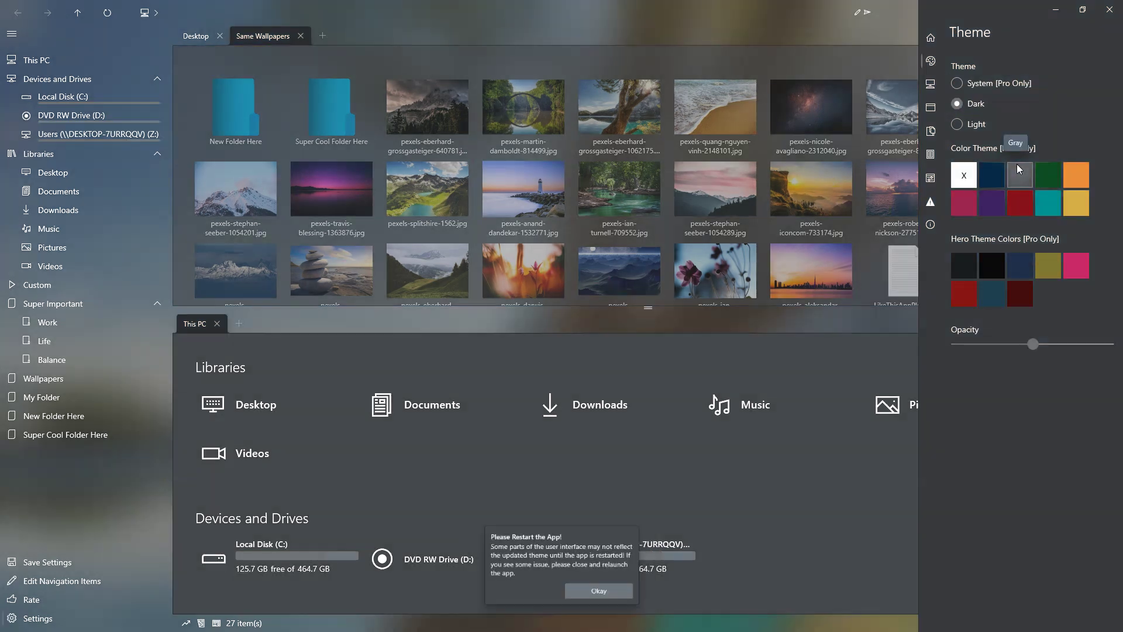
# - Dismiss the restart notices, apply the first dark hero theme color, and raise the theme opacity to roughly three quarters
pyautogui.click(626, 590)
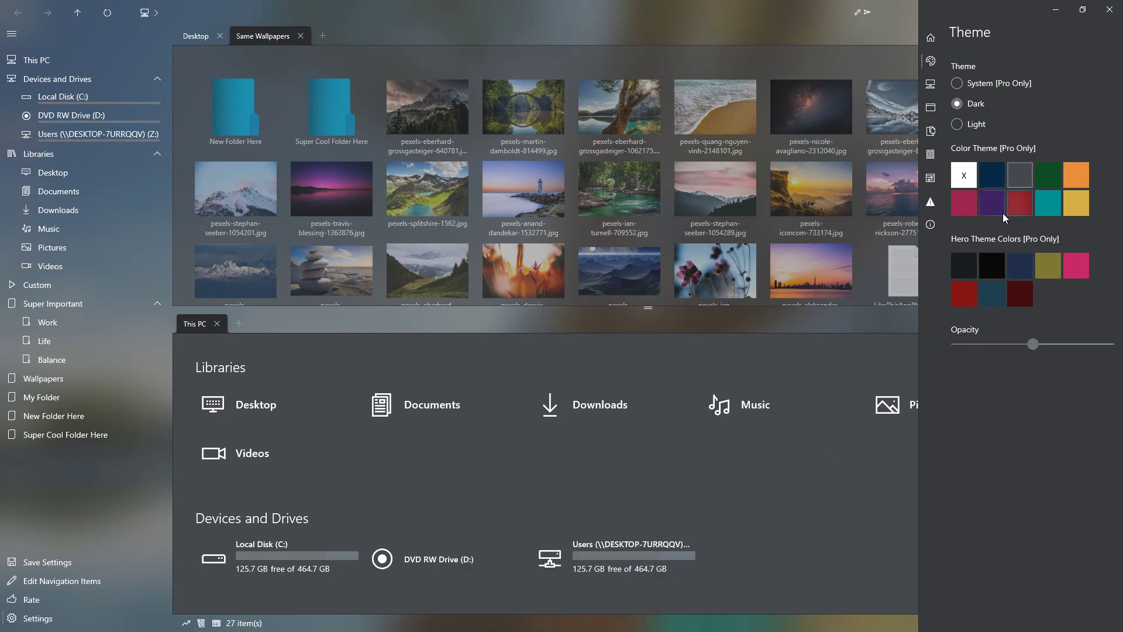
pyautogui.click(964, 266)
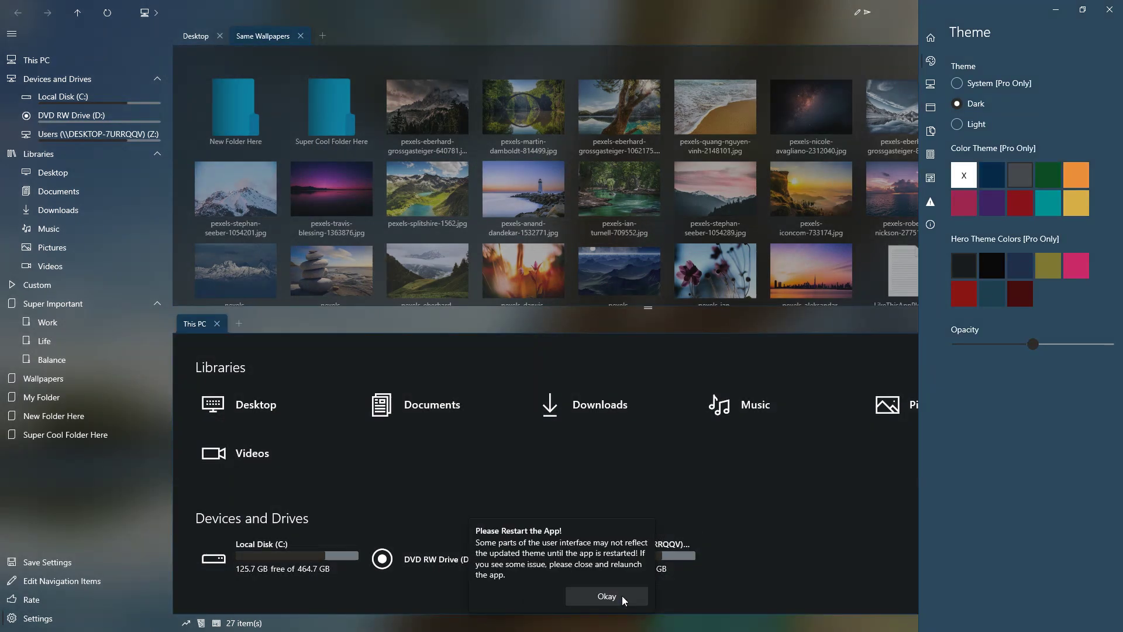
pyautogui.click(625, 595)
pyautogui.moveTo(1030, 343); pyautogui.dragTo(1082, 353)
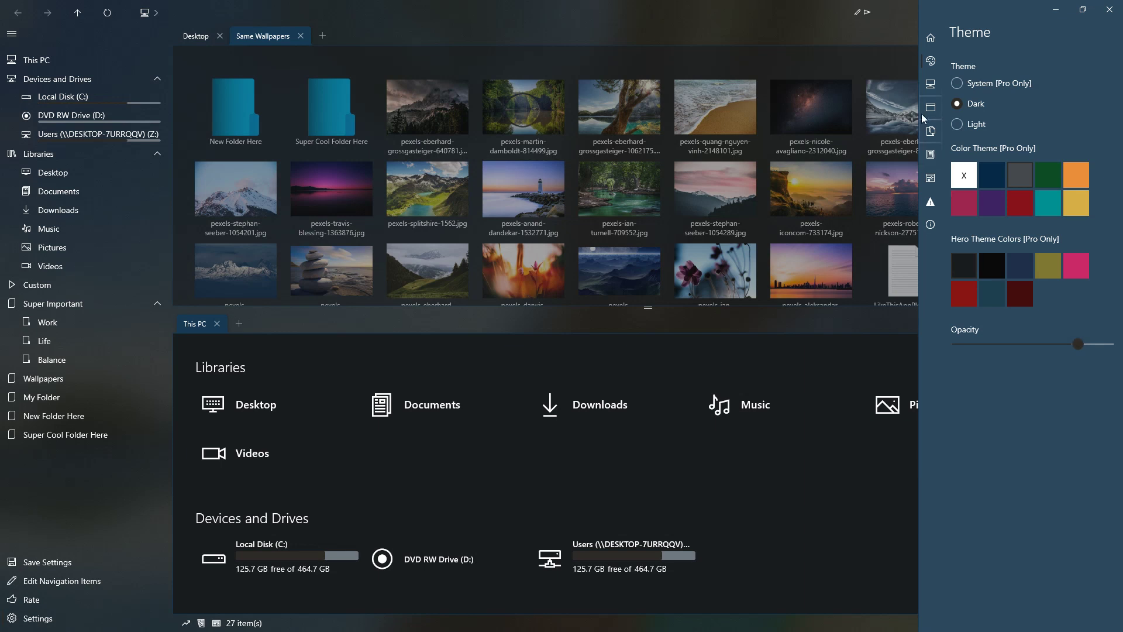
# - Turn off Show Libraries for This PC and raise the divider between the panes to enlarge the lower pane
pyautogui.click(930, 83)
pyautogui.click(959, 81)
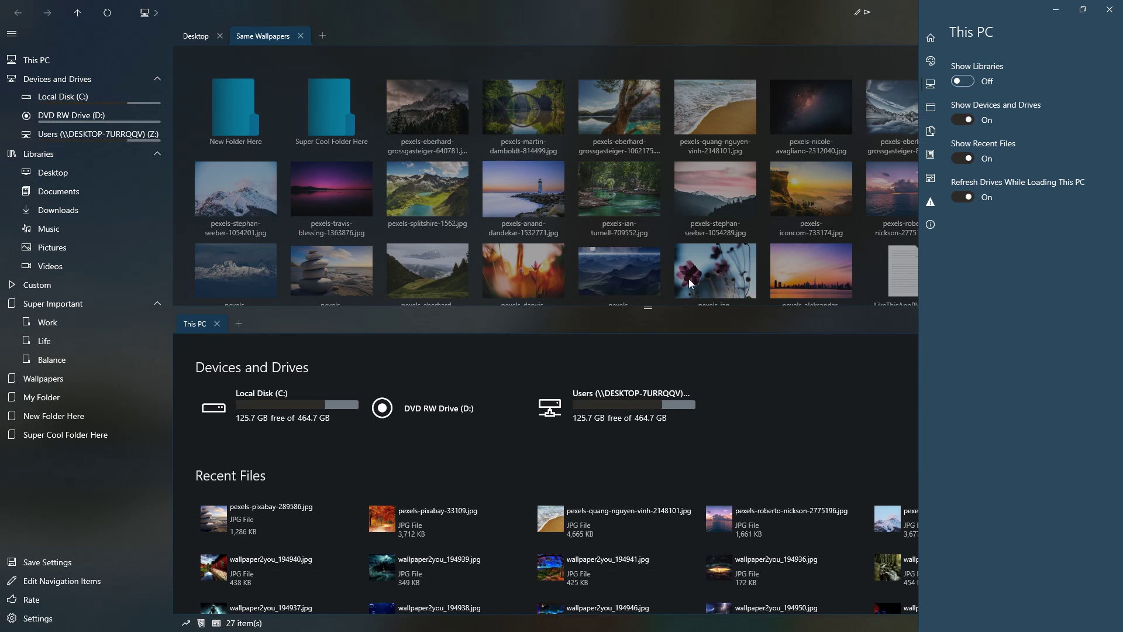
pyautogui.click(651, 310)
pyautogui.moveTo(649, 309); pyautogui.dragTo(667, 107)
# - In the This PC settings, try hiding Devices and Drives, turn off Show Recent Files, and switch Devices and Drives and Libraries back on
pyautogui.click(36, 618)
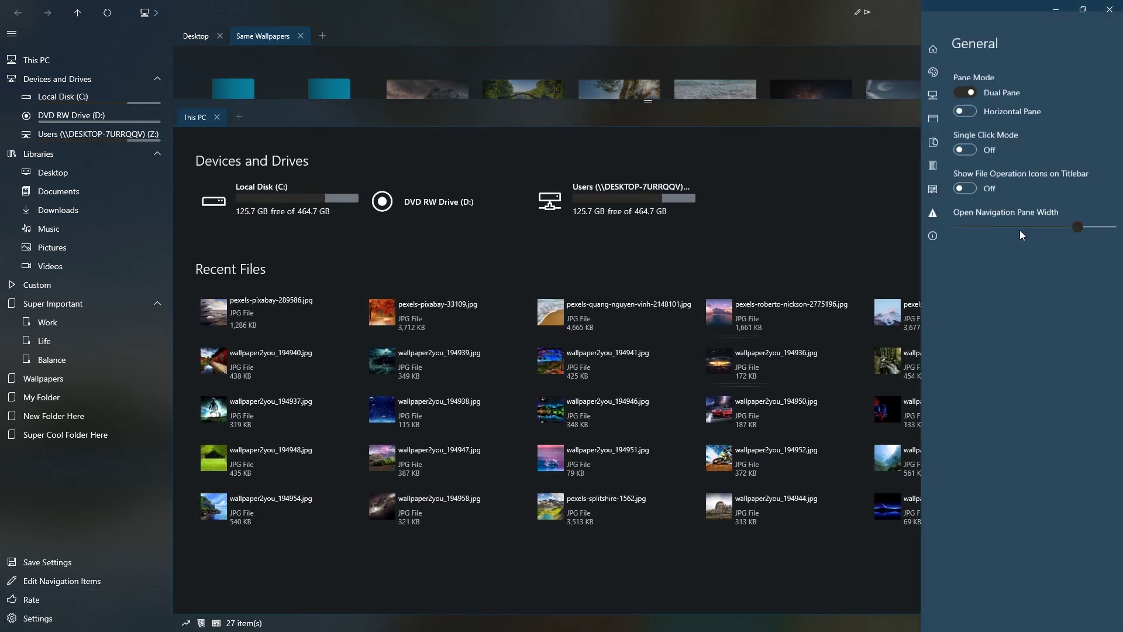
pyautogui.click(931, 84)
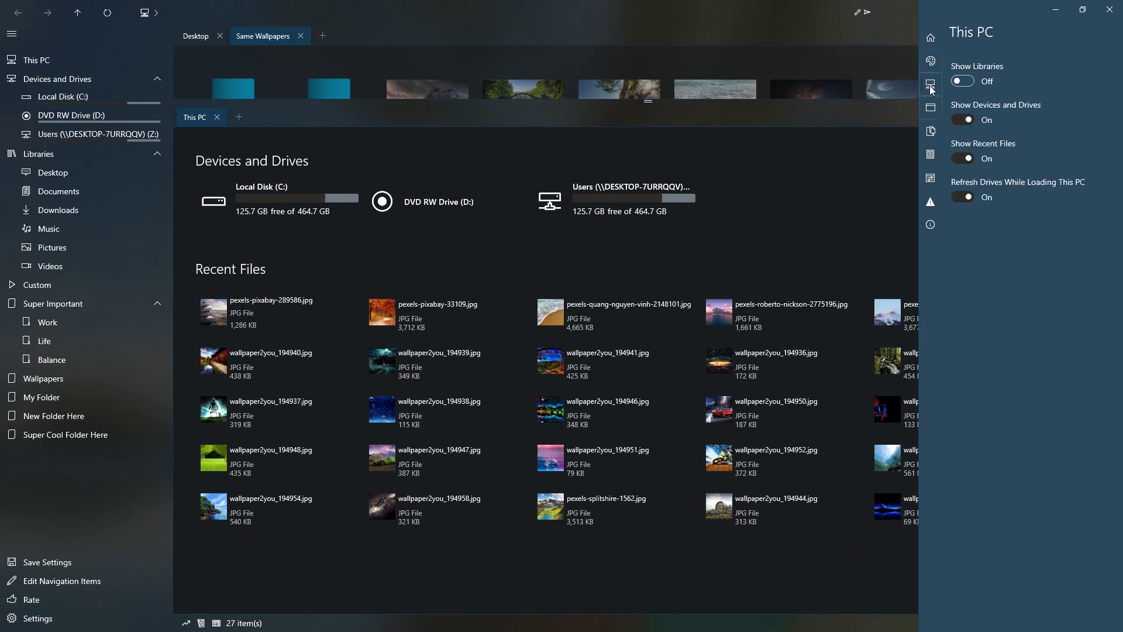
pyautogui.click(961, 117)
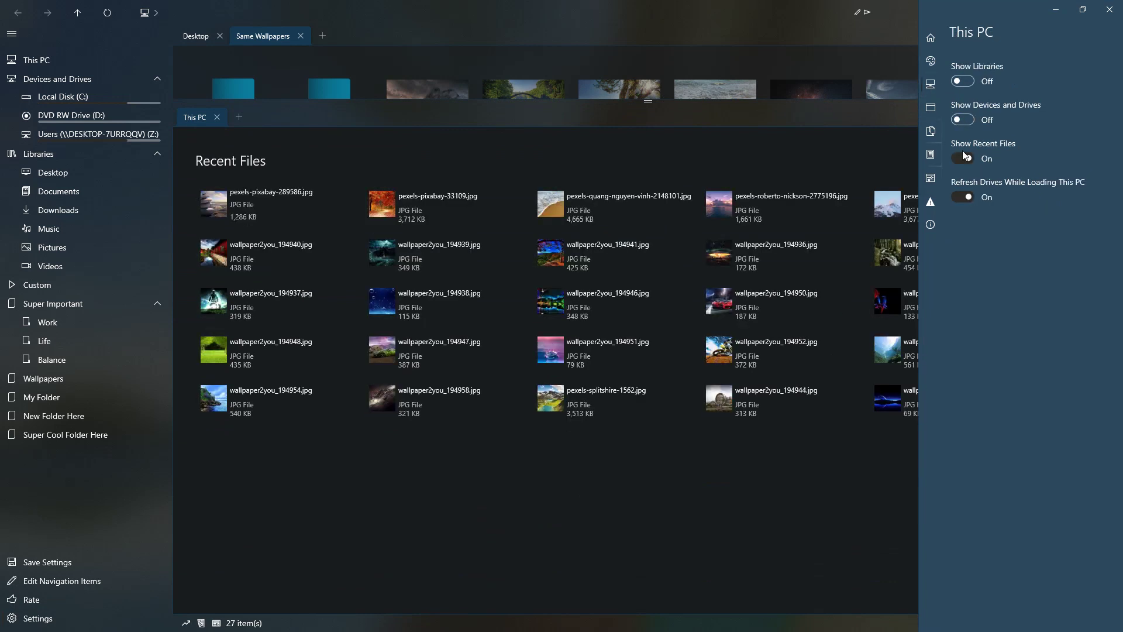
pyautogui.click(962, 158)
pyautogui.click(961, 120)
pyautogui.click(962, 81)
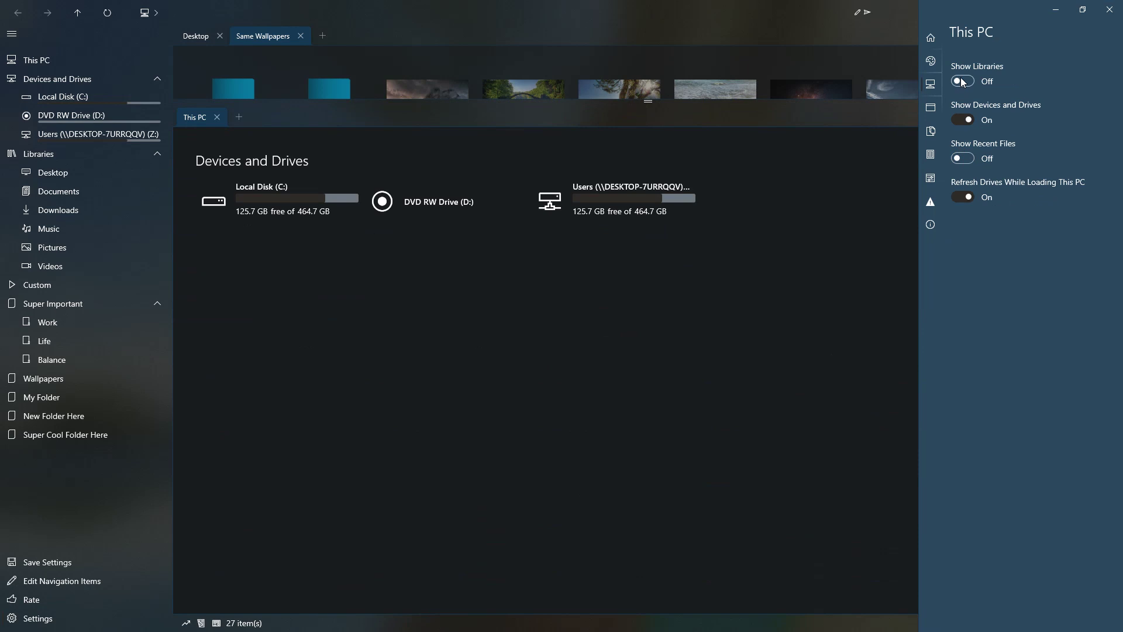
# - Review the Tab, File Operations and Log settings pages, and close the settings
pyautogui.click(931, 107)
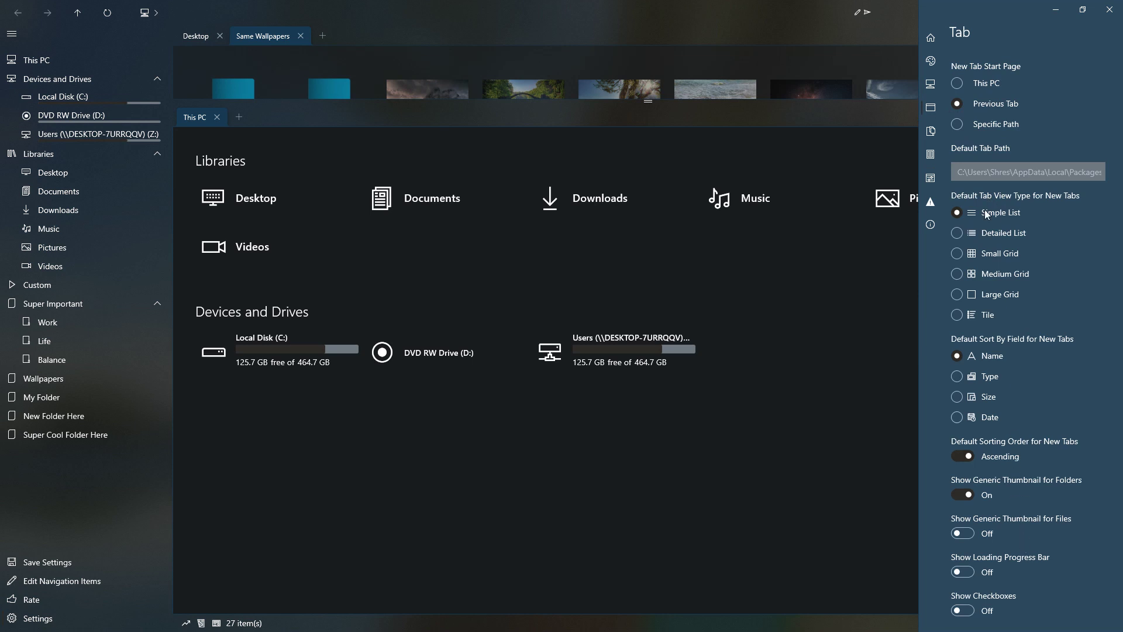
pyautogui.click(932, 127)
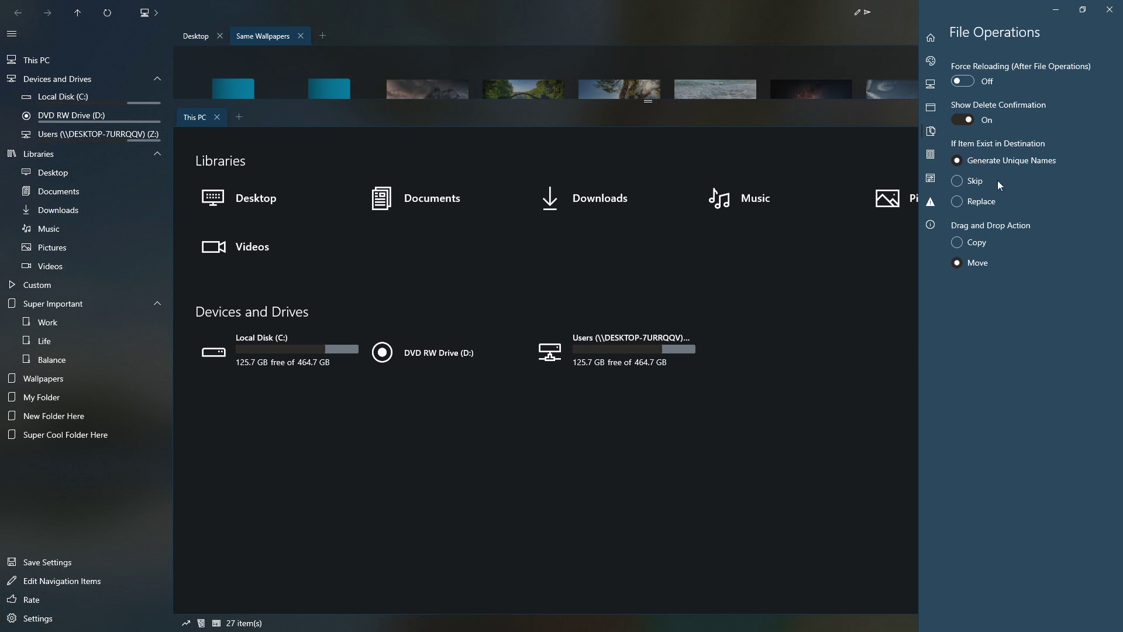
pyautogui.click(930, 153)
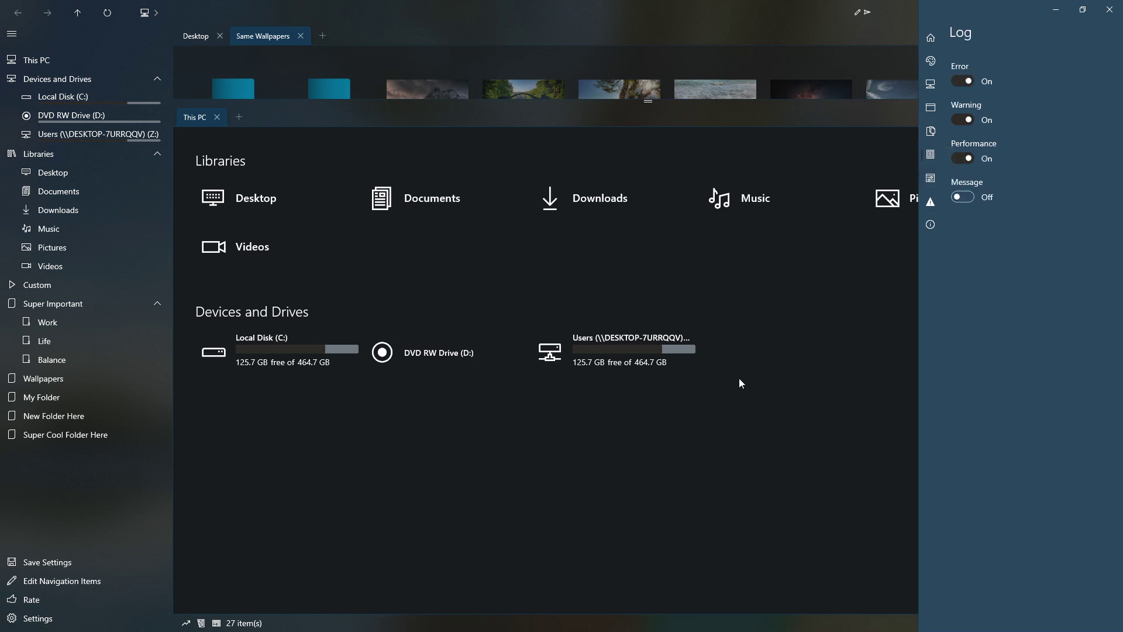
pyautogui.click(520, 483)
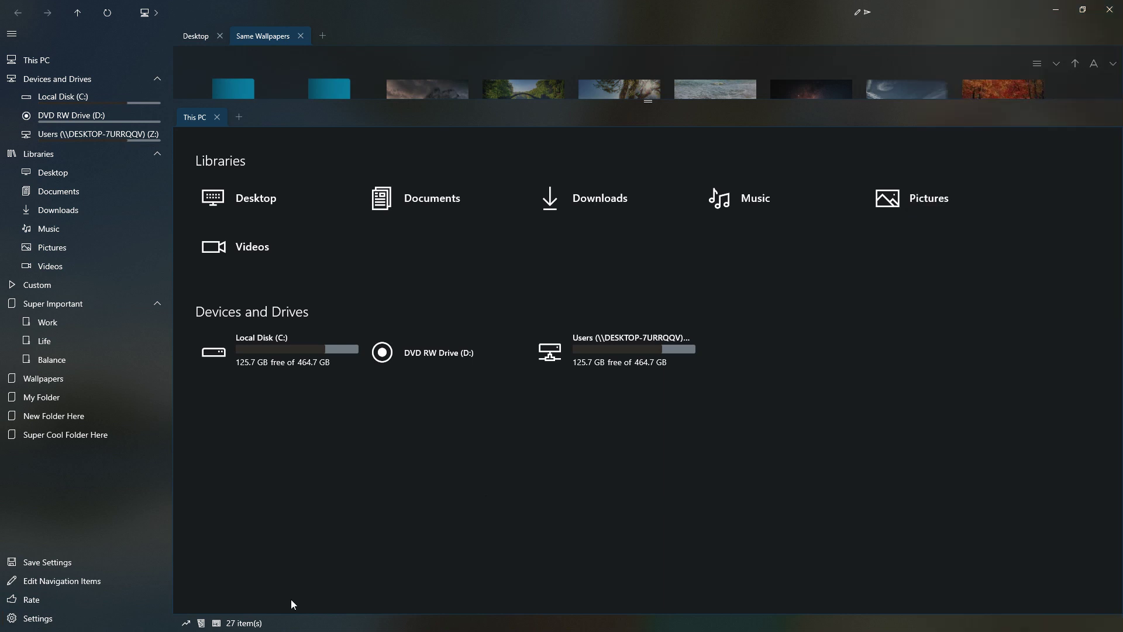
# - Open the Log Viewer and look through the logged performance and error entries
pyautogui.click(201, 623)
pyautogui.scroll(-2, 416, 593)
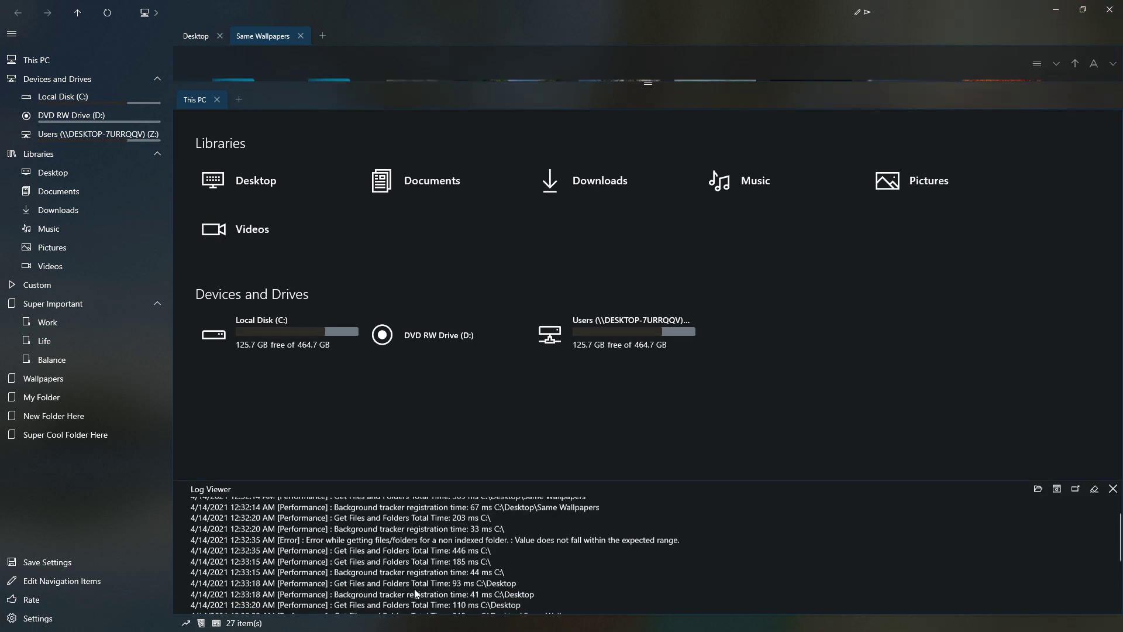
pyautogui.scroll(-1, 416, 593)
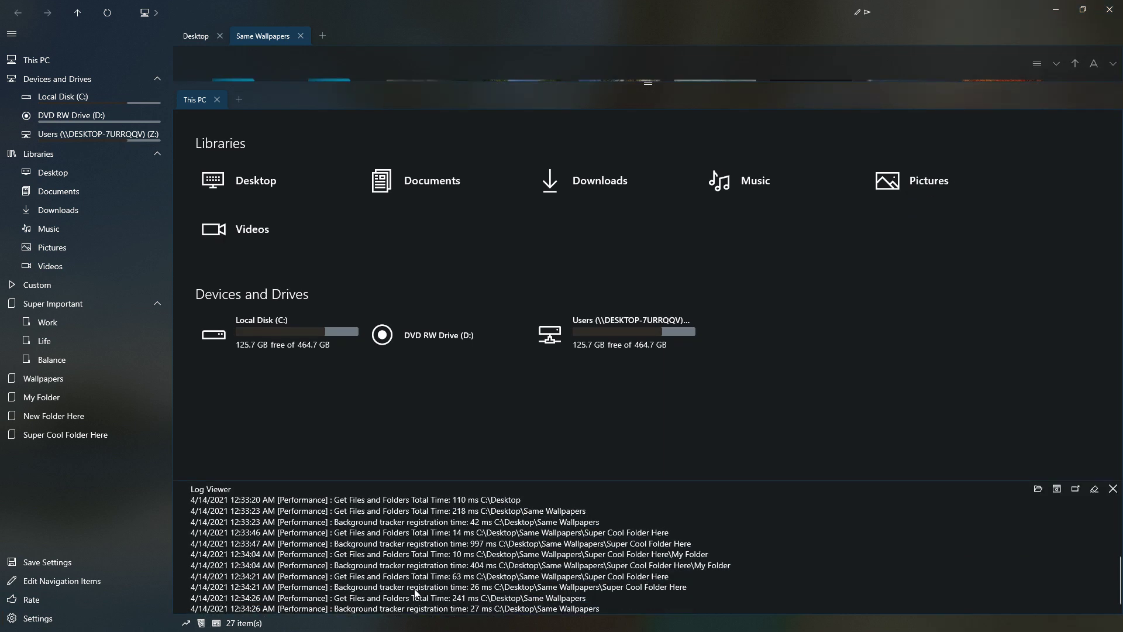
# - Reopen the settings and review the Log, Miscellaneous, Experimental and About pages
pyautogui.click(78, 624)
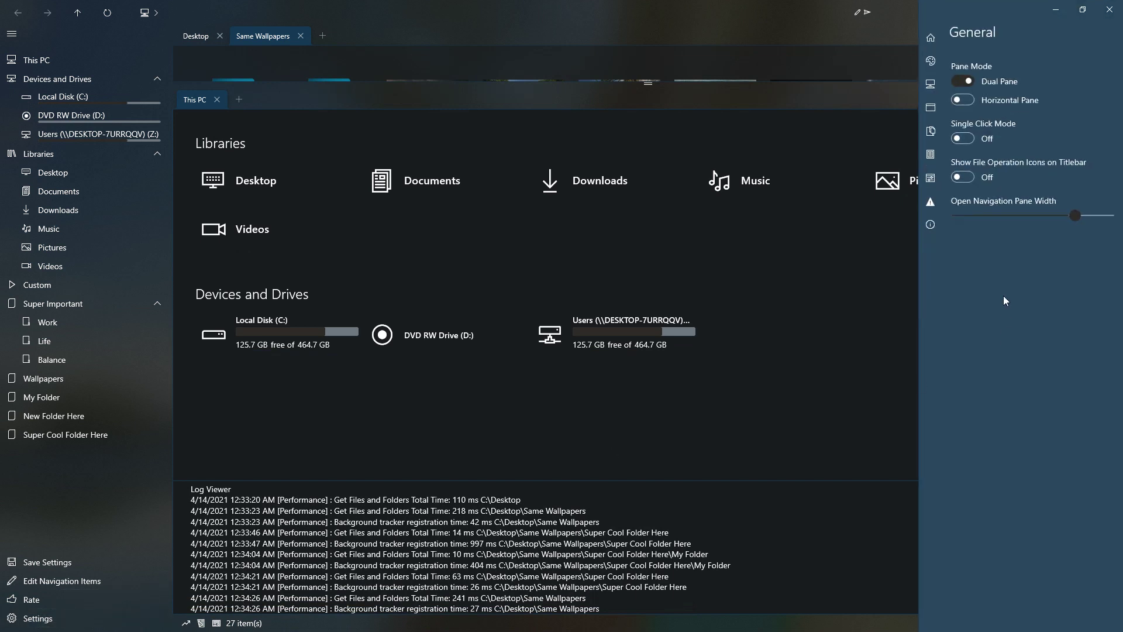
pyautogui.click(930, 154)
pyautogui.click(930, 178)
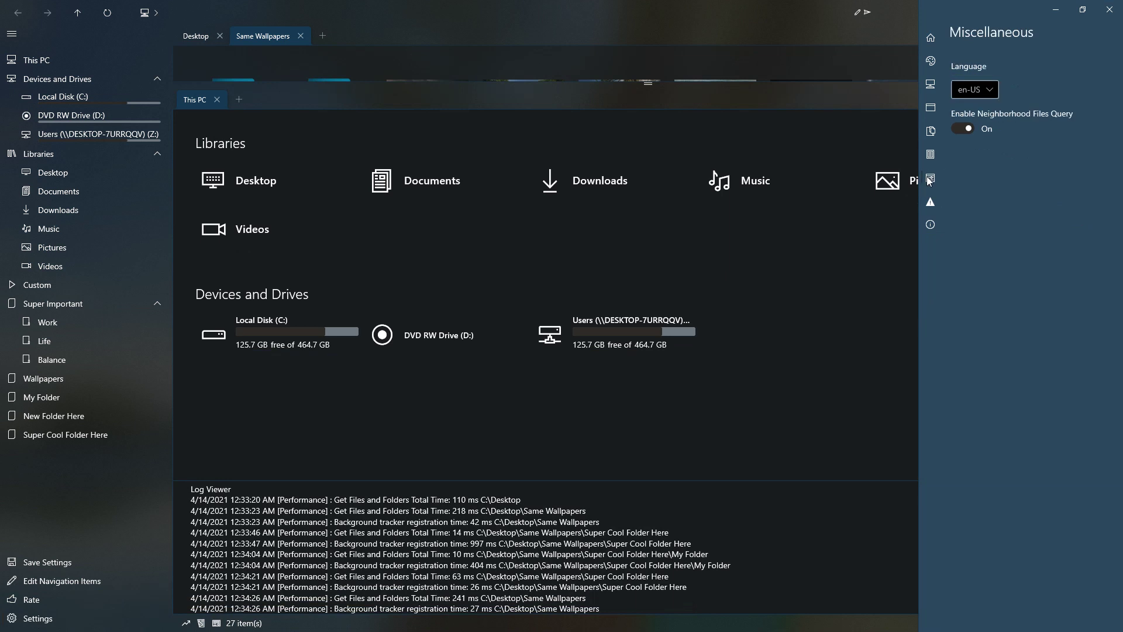
pyautogui.click(927, 201)
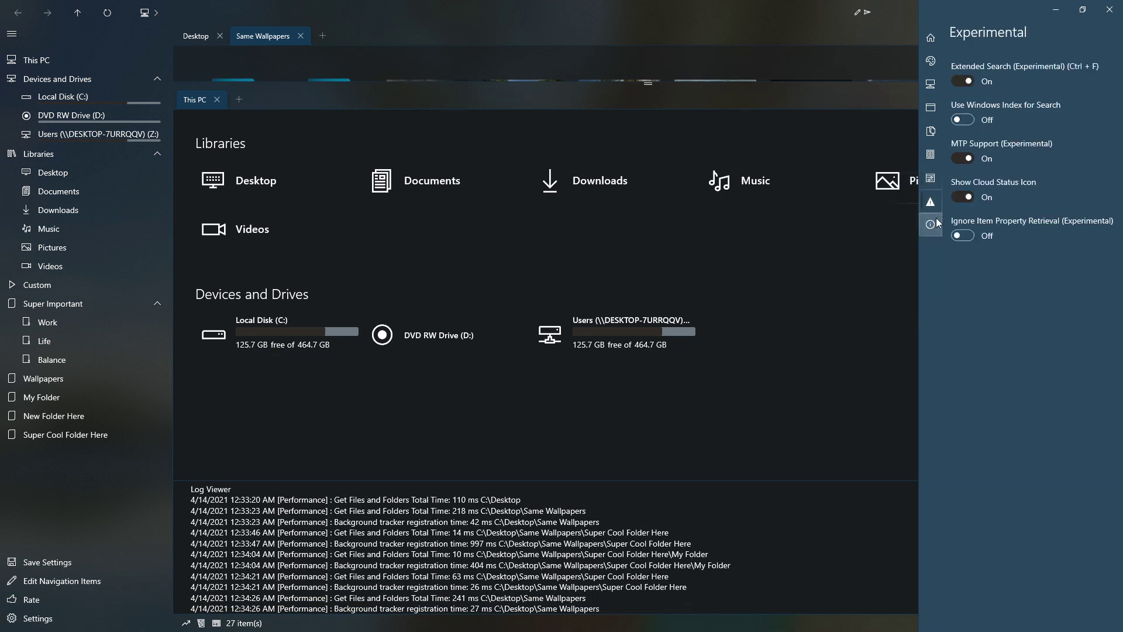
pyautogui.click(931, 227)
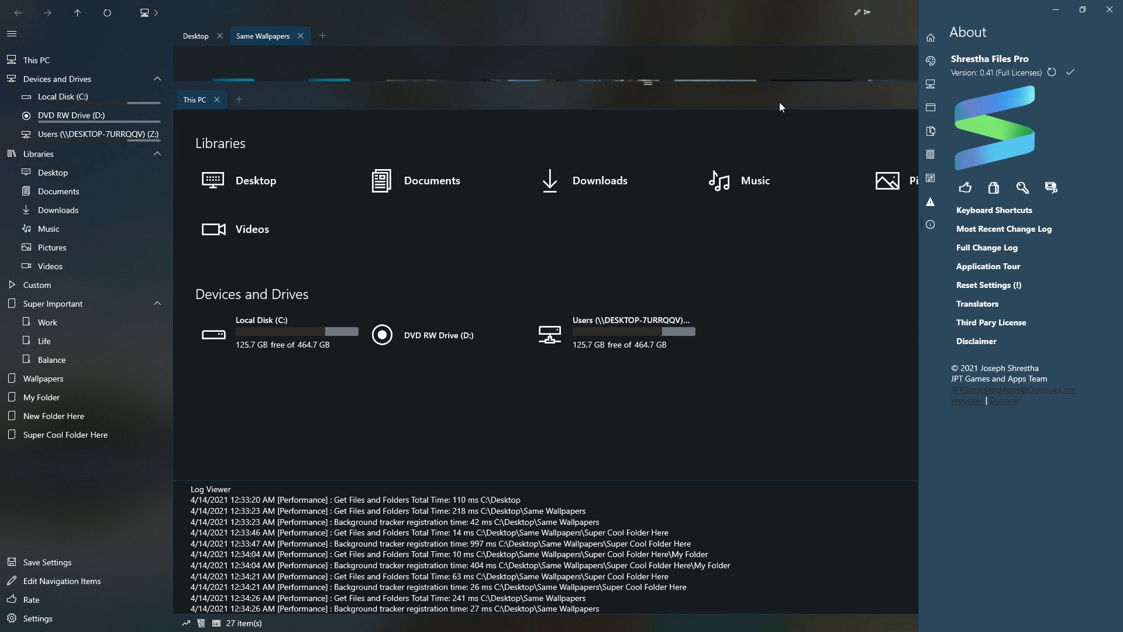
# - Start the Application Tour from the About page, advance past its welcome message, and dismiss the tour and settings
pyautogui.click(985, 268)
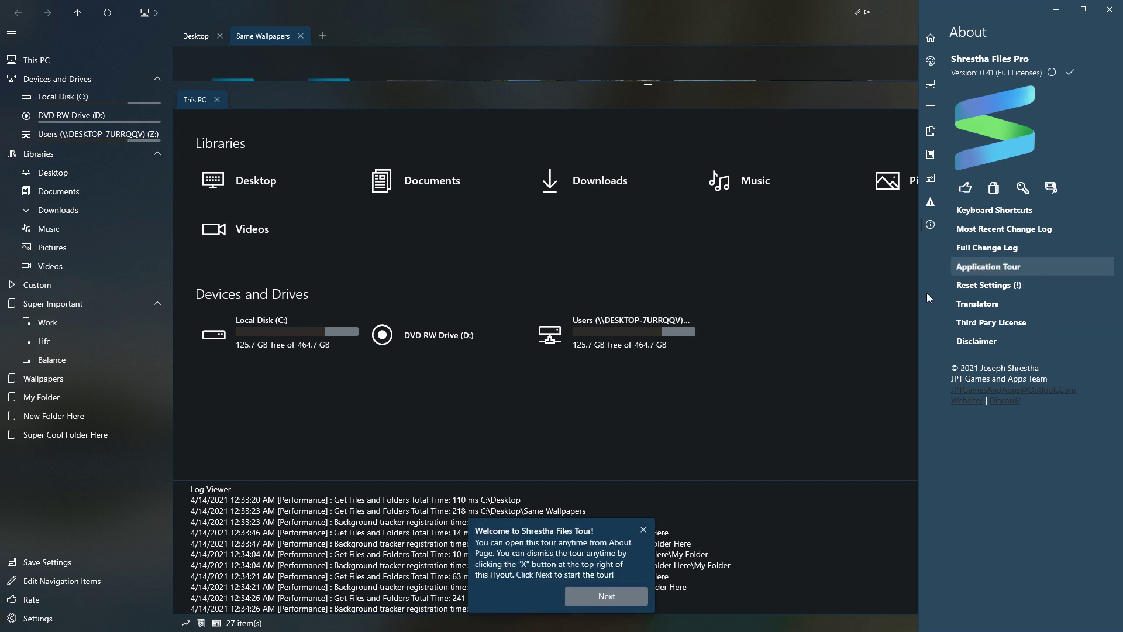
pyautogui.click(613, 599)
pyautogui.click(367, 61)
pyautogui.click(451, 414)
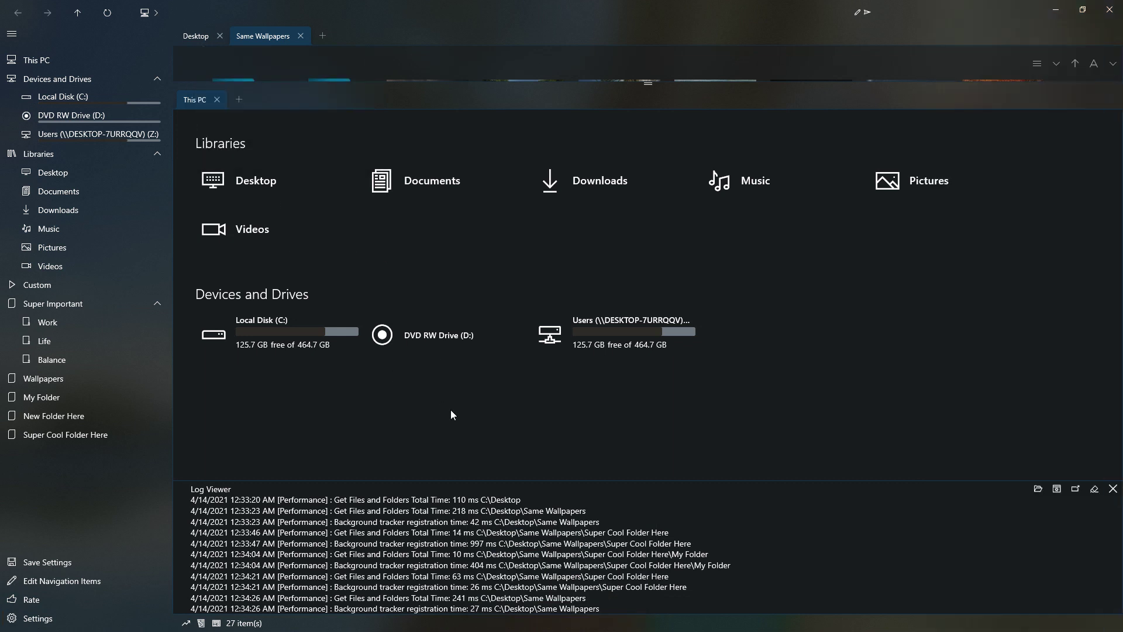
# - Clear the log entries and close the Log Viewer
pyautogui.click(1094, 488)
pyautogui.click(1110, 587)
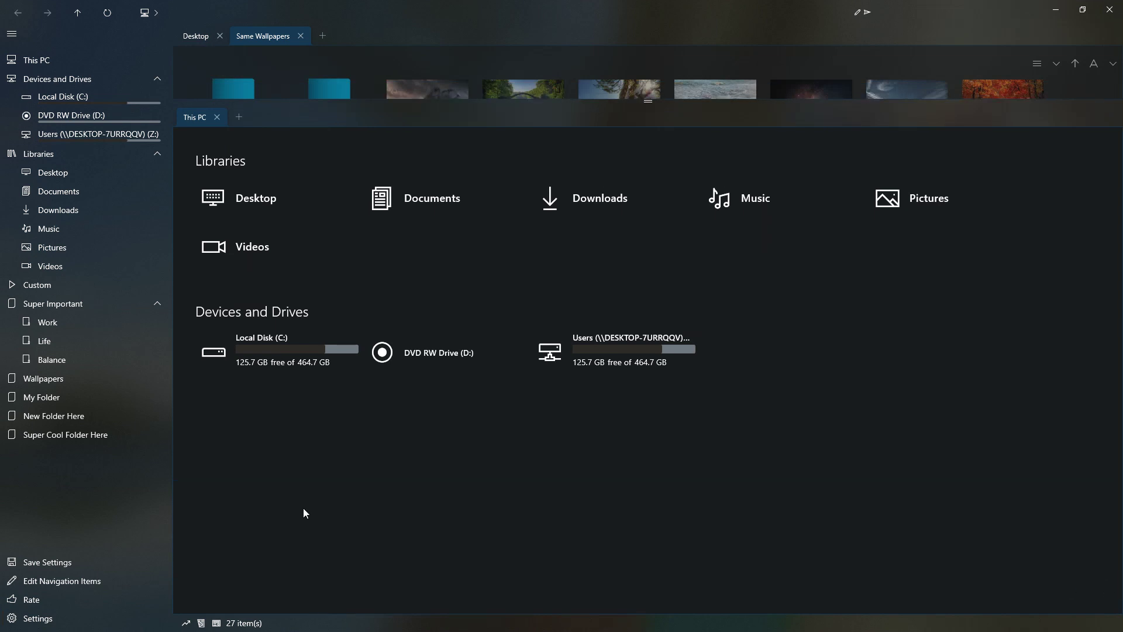
# - Open the app's rating dialog
pyautogui.click(120, 601)
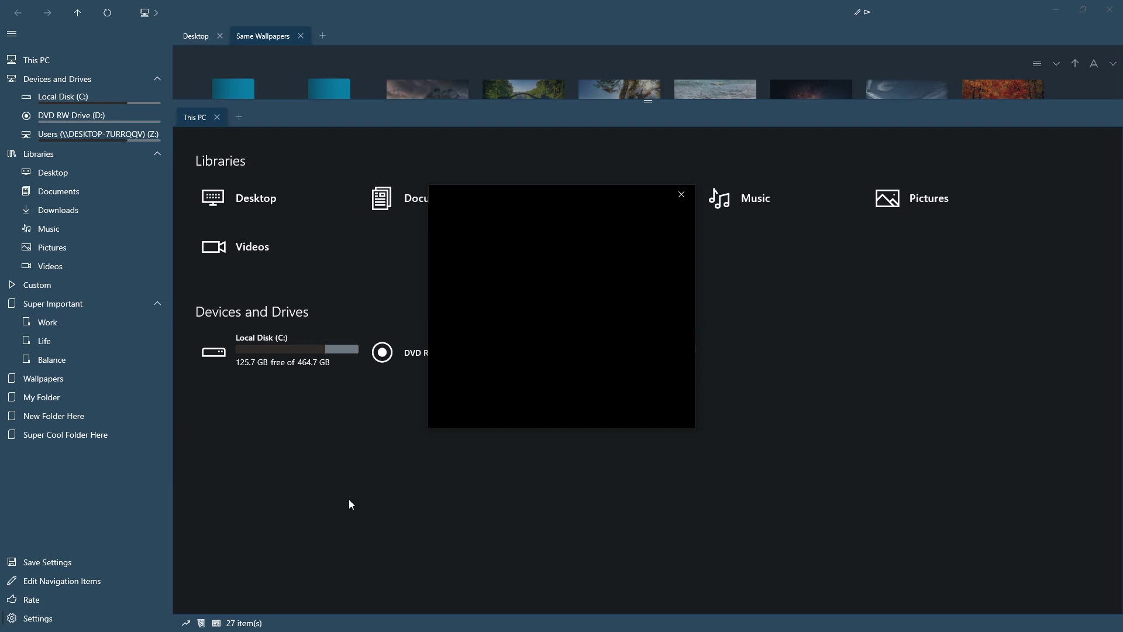